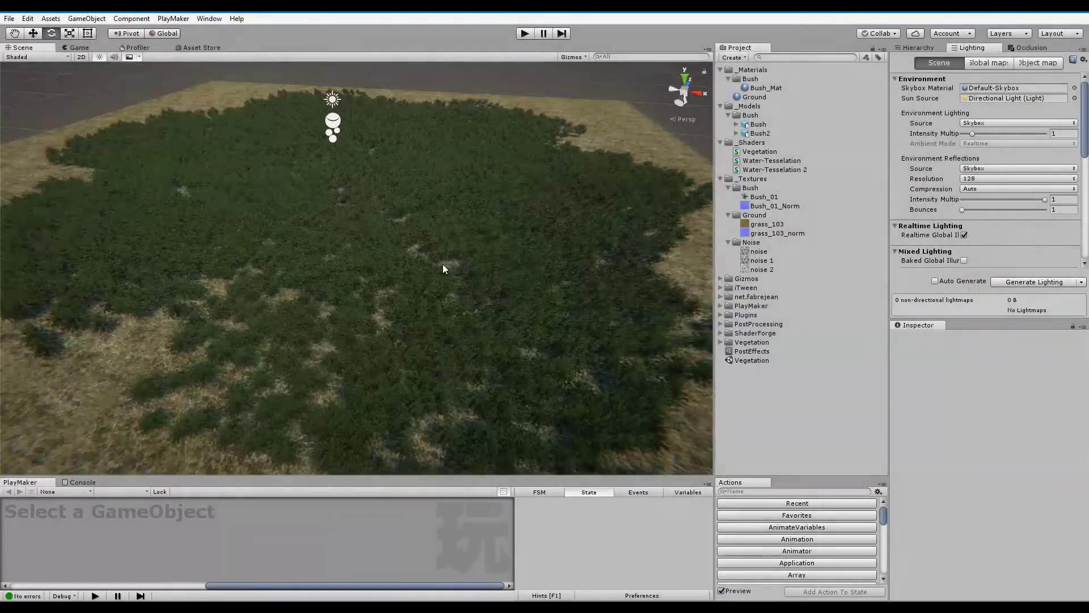
Select the Bush_Mat material and open its Vegetation shader in Shader Forge.
mouse_move(442, 263)
right_down()
mouse_move(440, 248)
mouse_move(550, 248)
mouse_move(550, 238)
mouse_move(411, 282)
mouse_move(452, 256)
right_up()
click(751, 86)
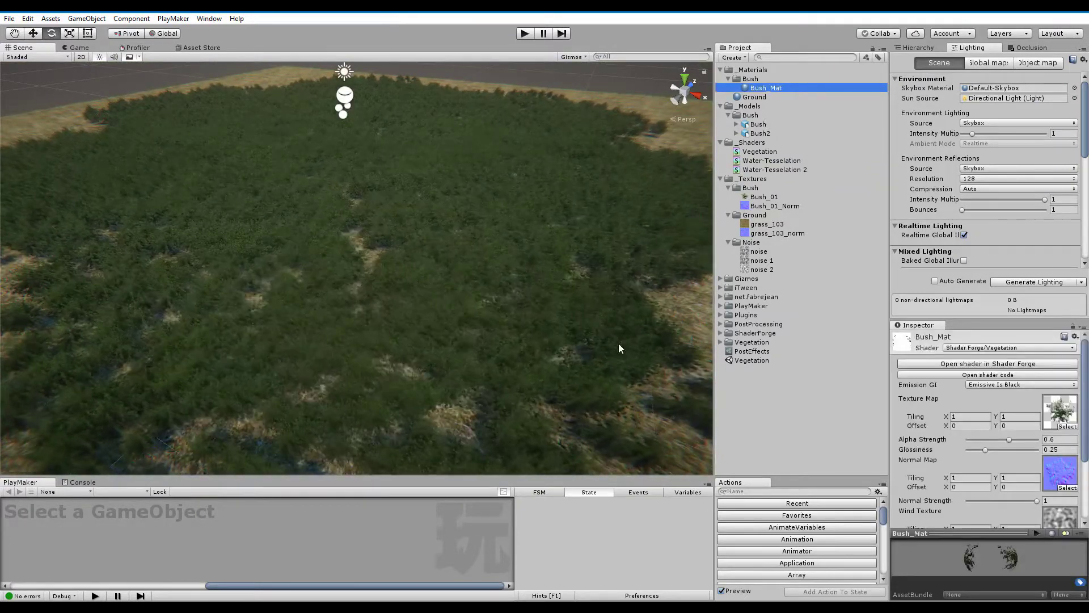
right_drag(574, 332, 558, 306)
key(a)
key(d)
key(w)
key(s)
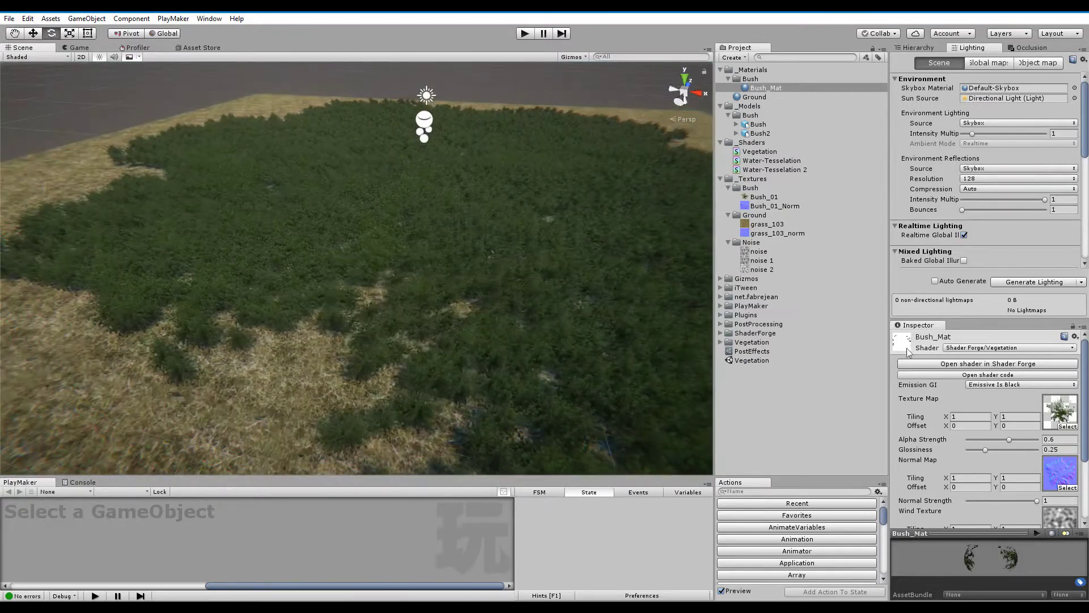
click(931, 362)
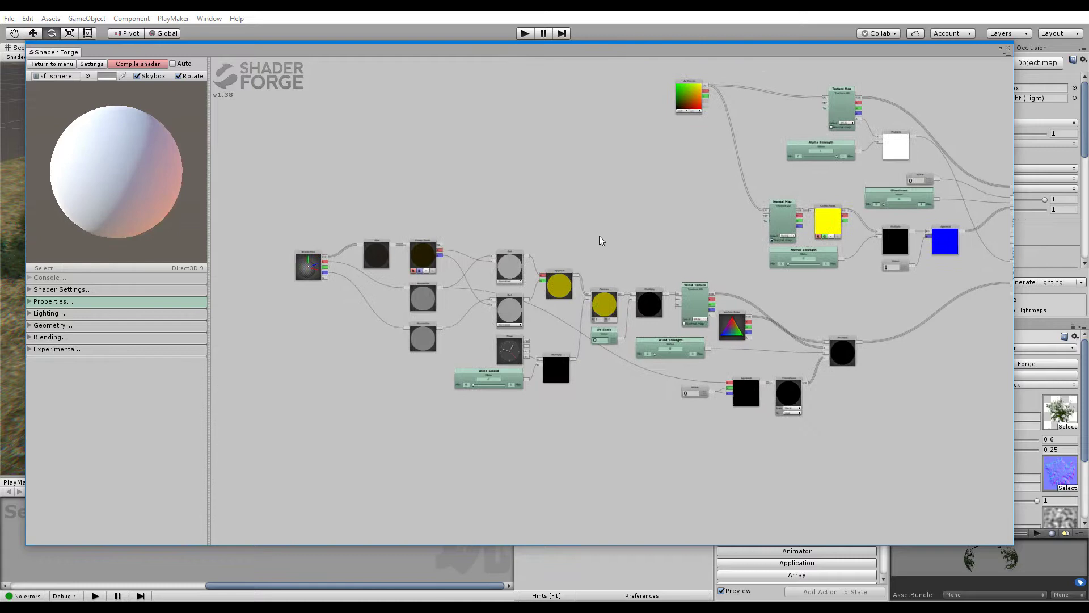
Connect the upper Dot node's output to the R input of the Append node feeding Transform, and check the bushes in the scene.
middle_drag(465, 214, 433, 192)
scroll(430, 192, up, 6)
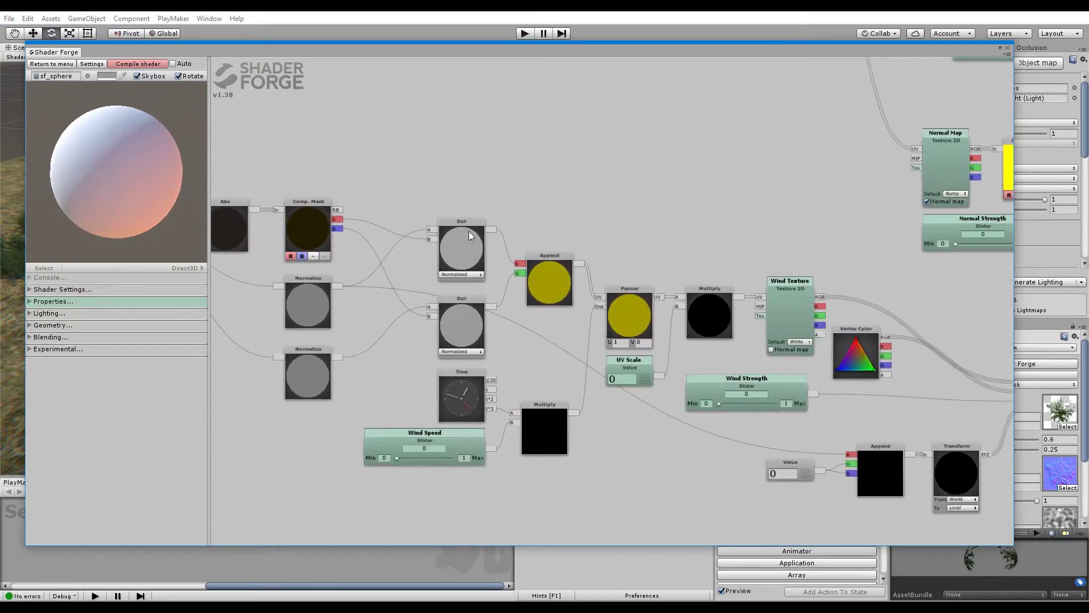
middle_drag(498, 229, 460, 219)
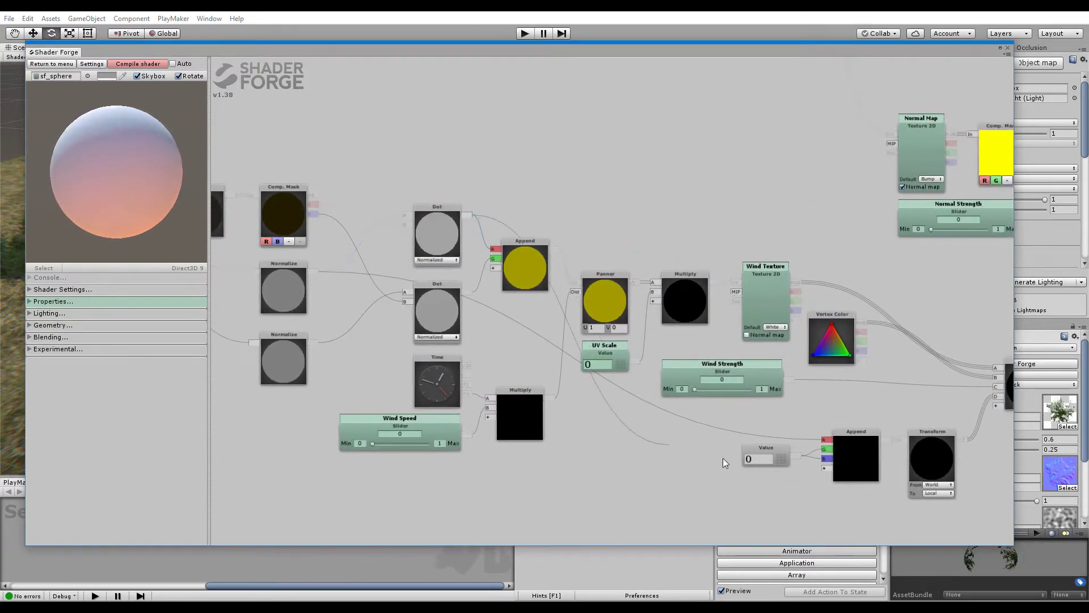
drag(821, 442, 824, 439)
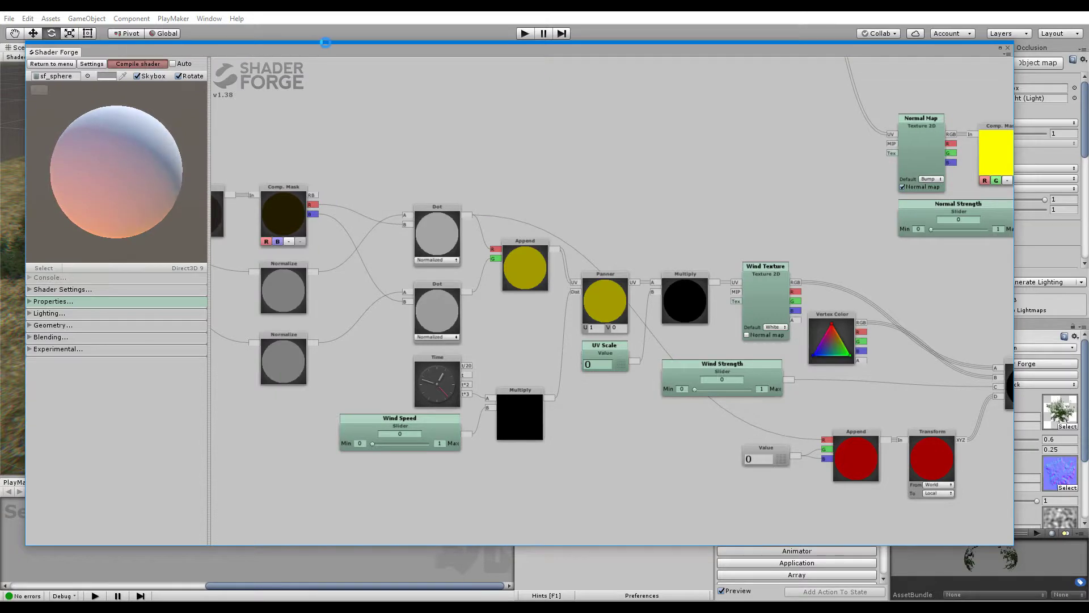
drag(339, 55, 349, 419)
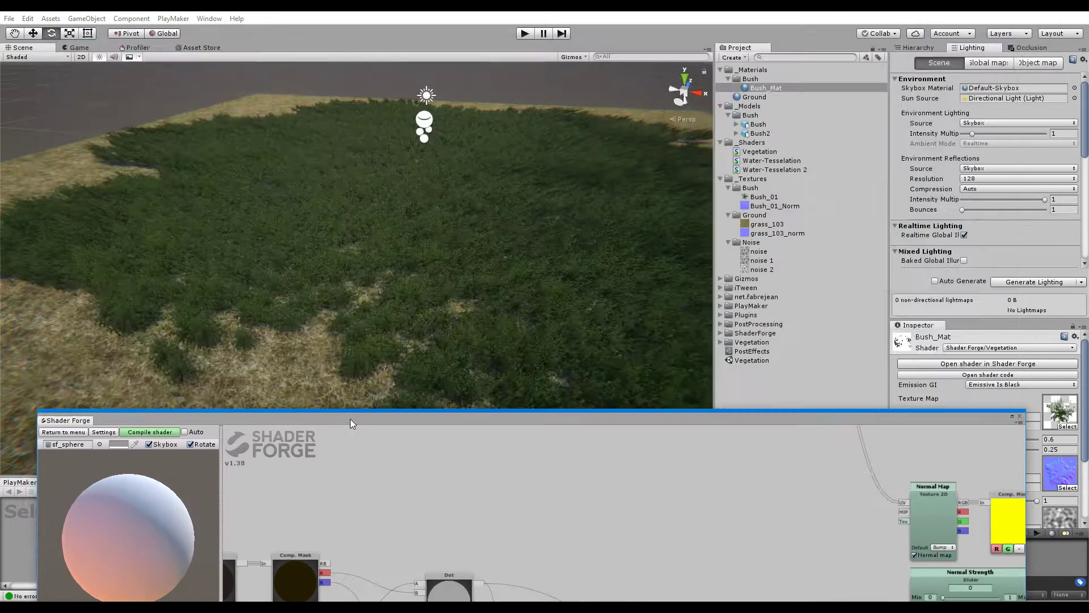
right_drag(473, 254, 497, 248)
key(d)
Reconnect the upper Normalize node's output to the R input of the Append node feeding Transform.
drag(484, 419, 487, 86)
middle_drag(553, 373, 601, 296)
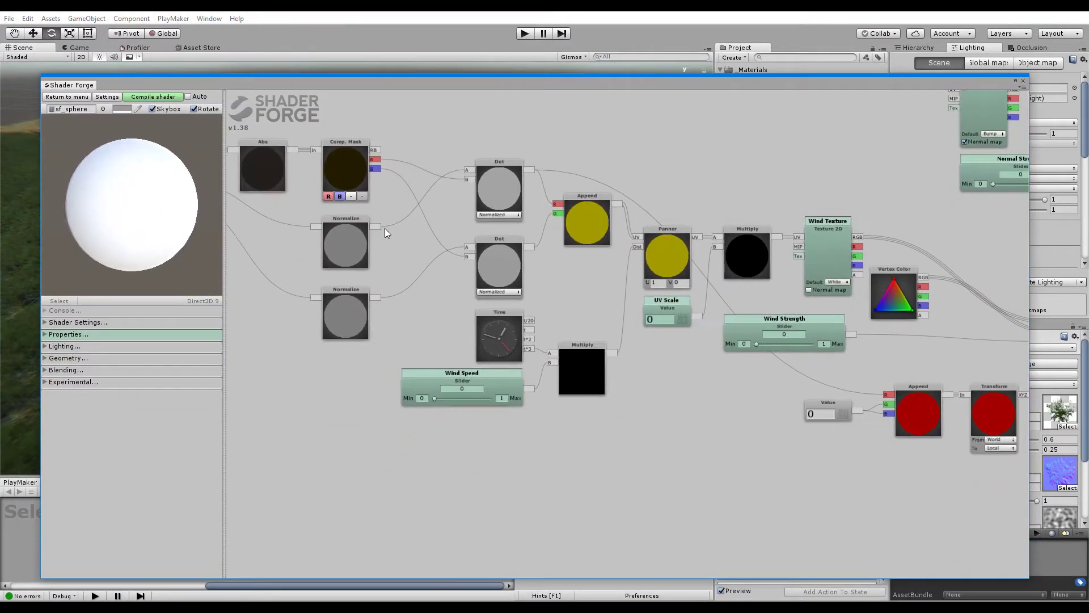
drag(889, 397, 888, 396)
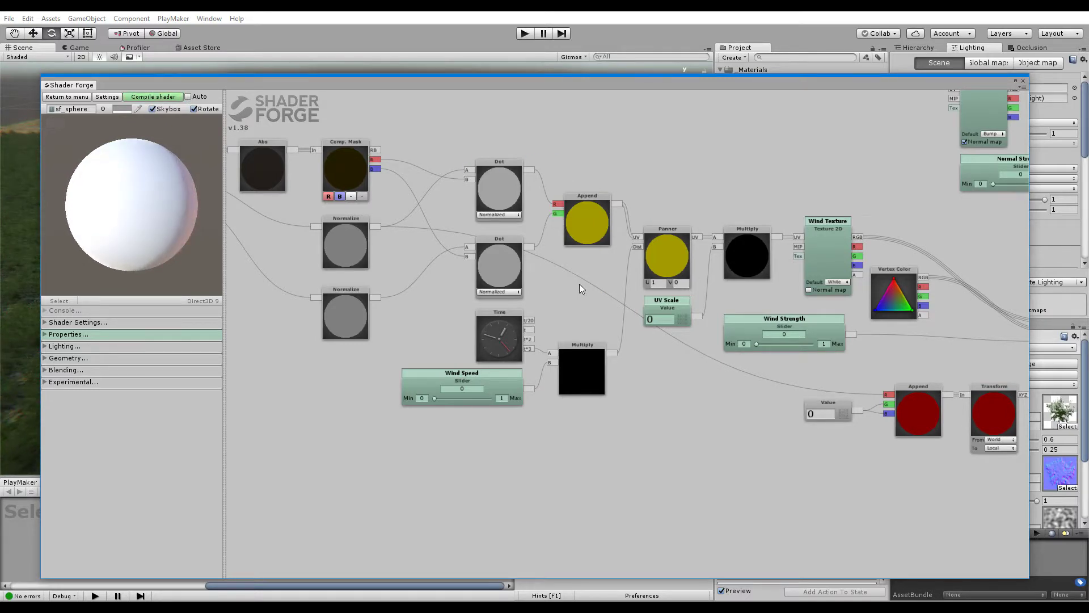
Examine the Texture Map, Alpha Strength and Normal Map nodes and compare them with the bushes in the scene.
scroll(590, 278, down, 5)
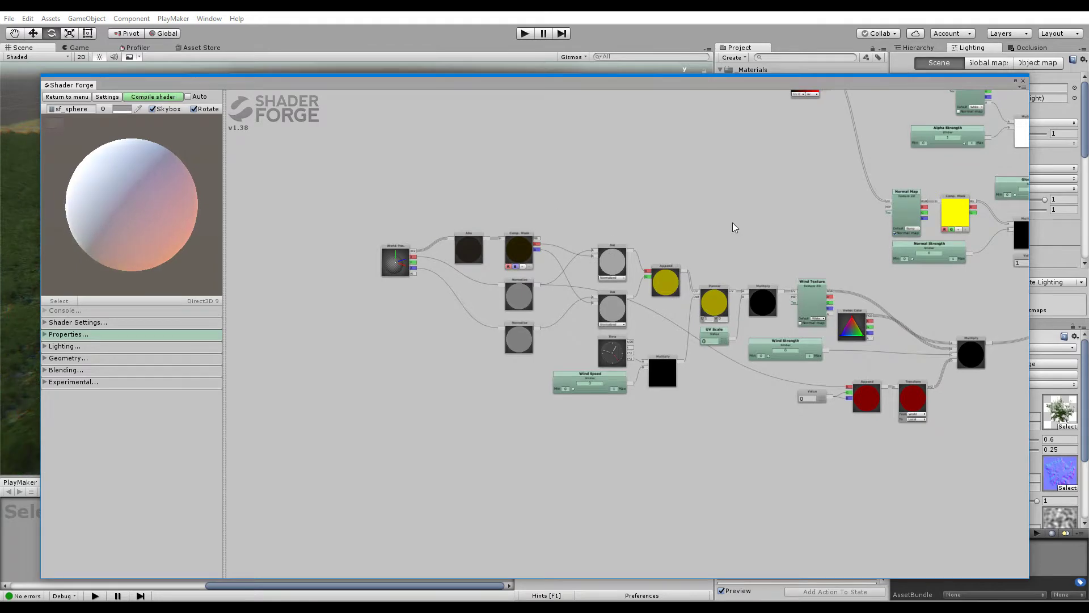
drag(735, 227, 650, 305)
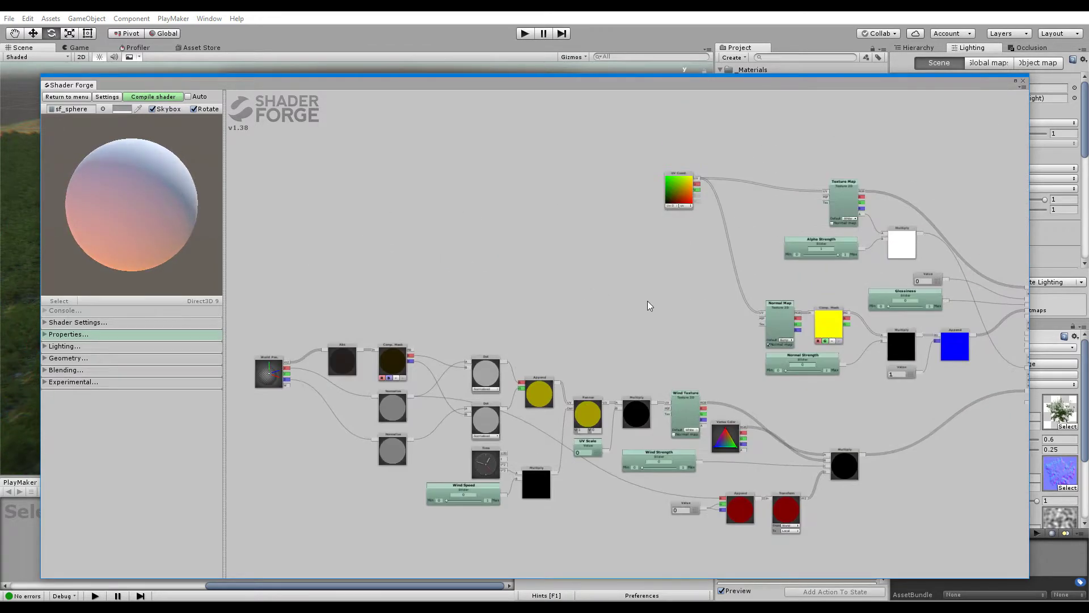
scroll(646, 304, up, 5)
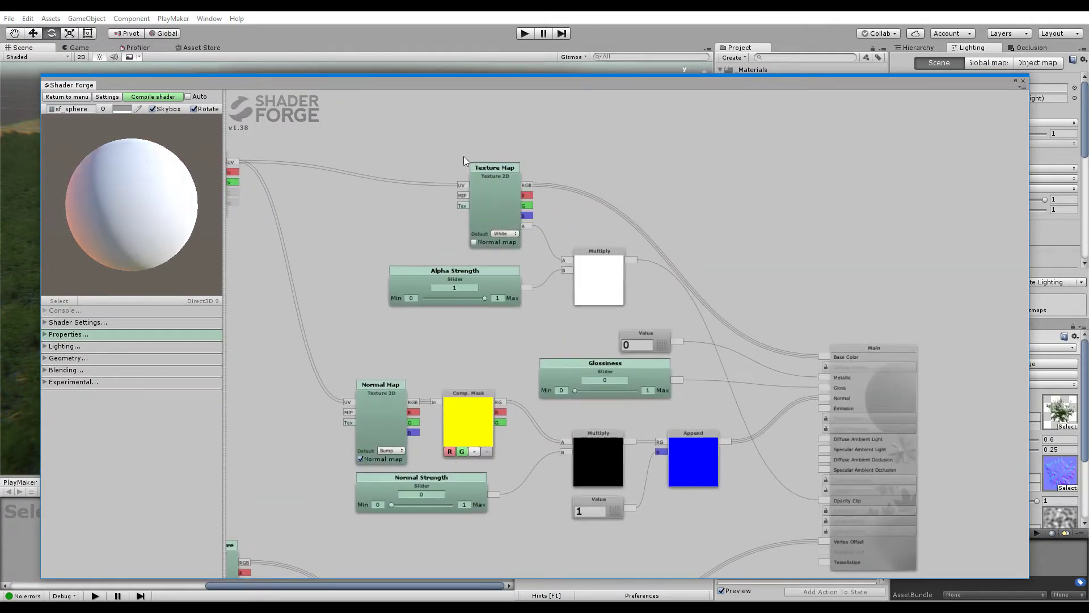
drag(400, 235, 457, 242)
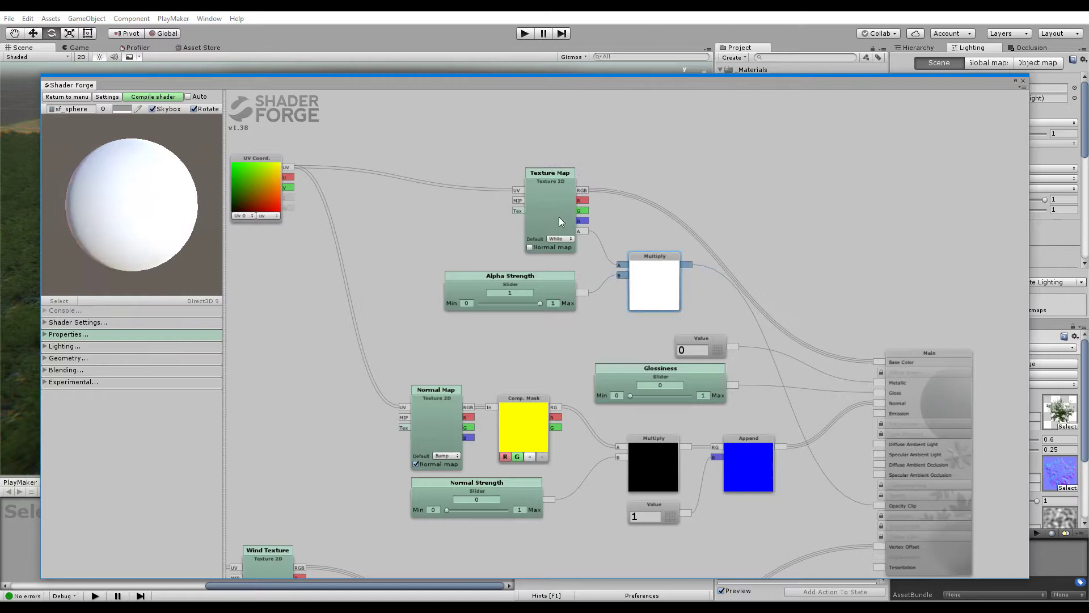
drag(343, 85, 365, 396)
key(w)
right_drag(366, 250, 425, 272)
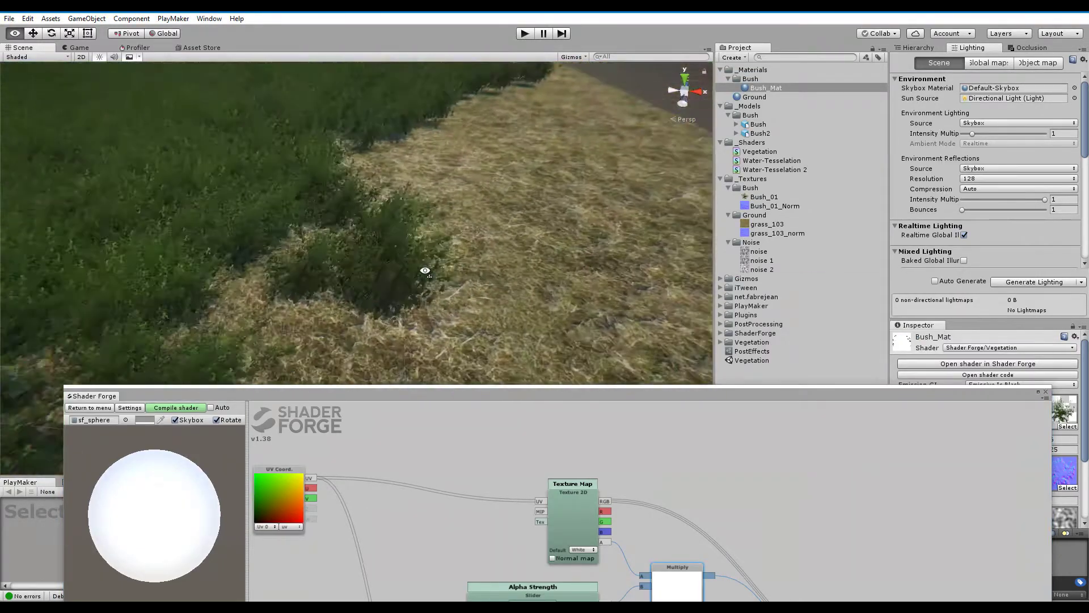
drag(439, 397, 436, 66)
middle_drag(745, 310, 673, 276)
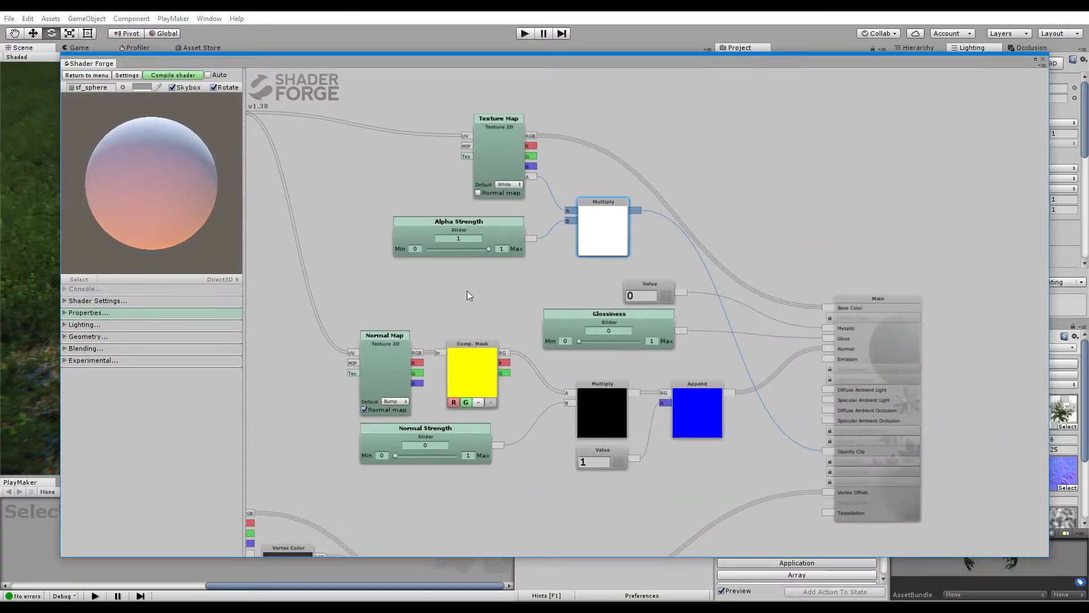
Examine the normal nodes and the wind branch of the graph from World Pos. through Panner and Wind Texture to Vertex Offset.
drag(529, 330, 756, 285)
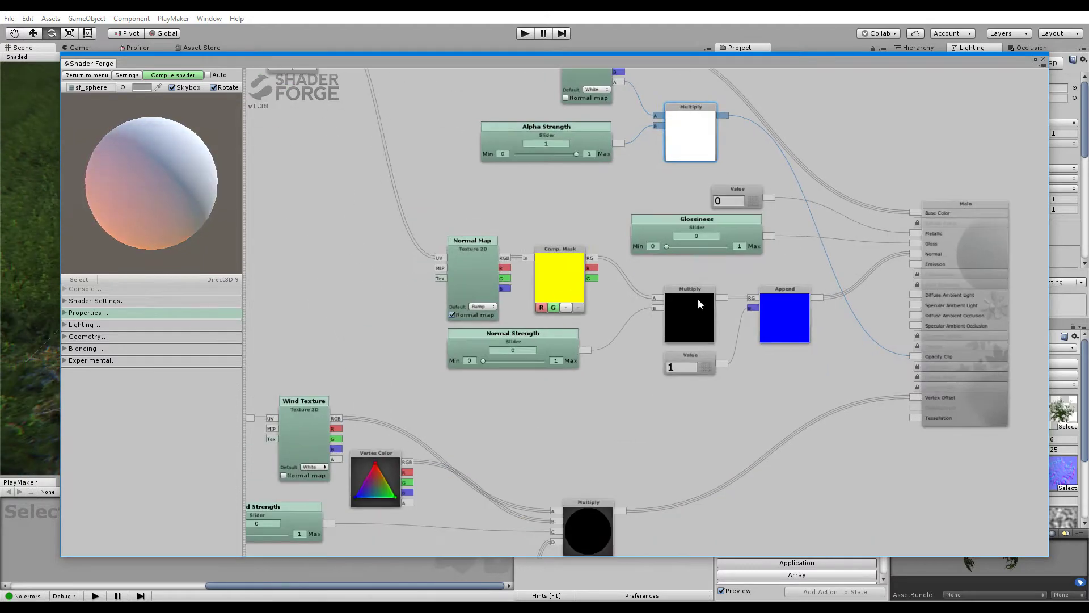
middle_drag(426, 229, 631, 316)
middle_drag(486, 217, 655, 294)
middle_drag(338, 382, 512, 244)
middle_drag(382, 305, 598, 159)
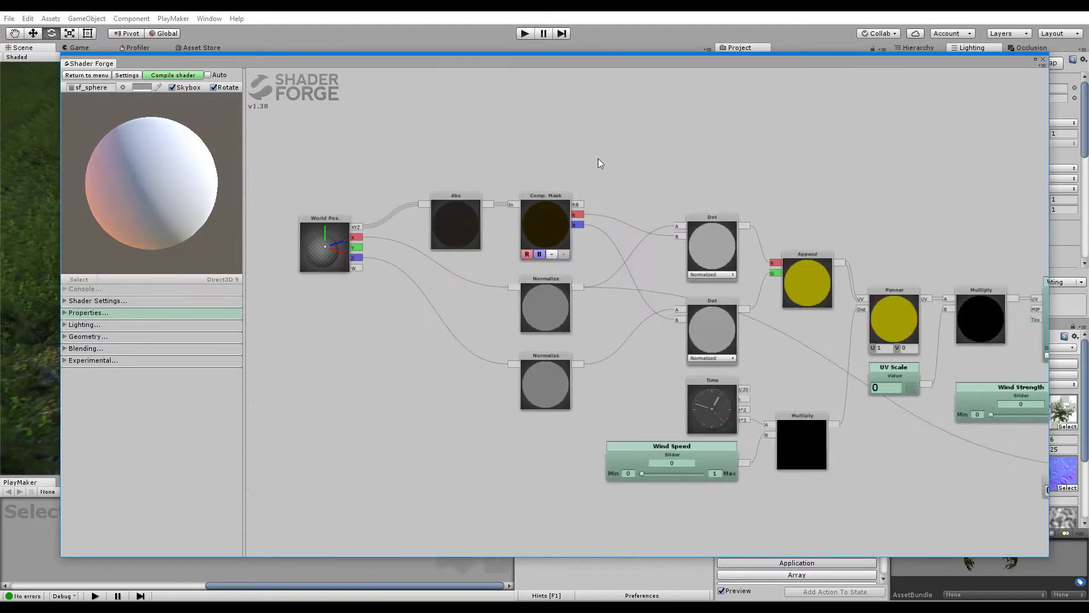
scroll(493, 331, down, 3)
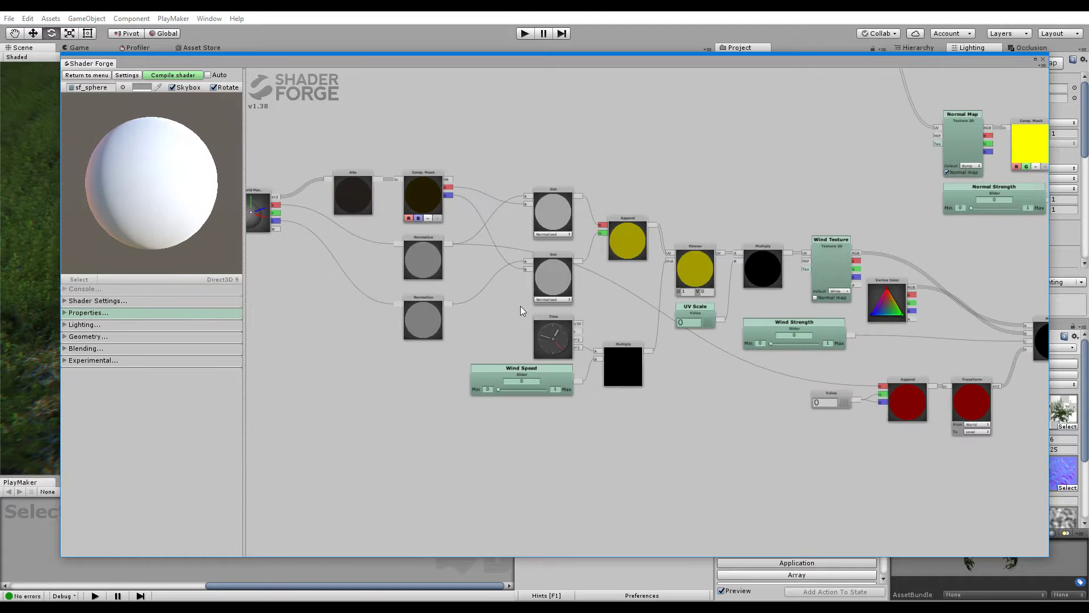
middle_drag(392, 257, 552, 268)
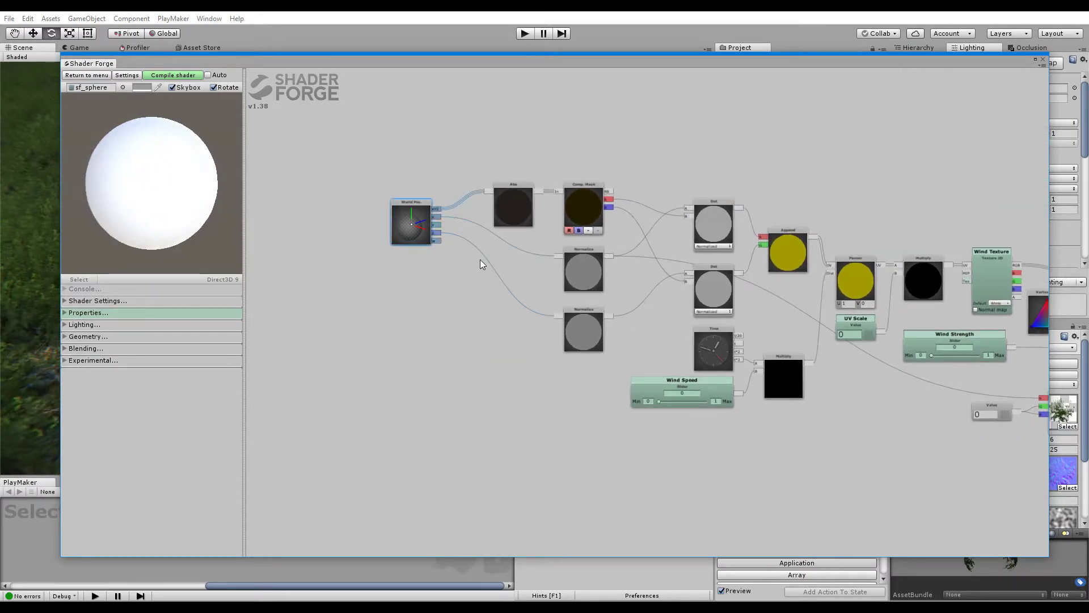
drag(468, 214, 473, 240)
middle_drag(596, 177, 491, 204)
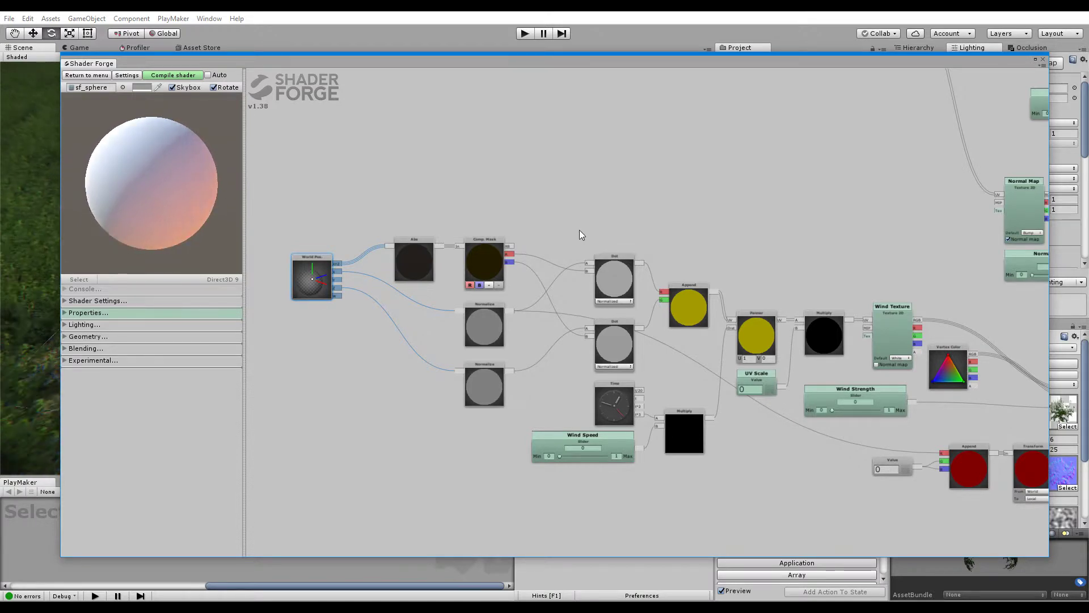
drag(729, 321, 708, 260)
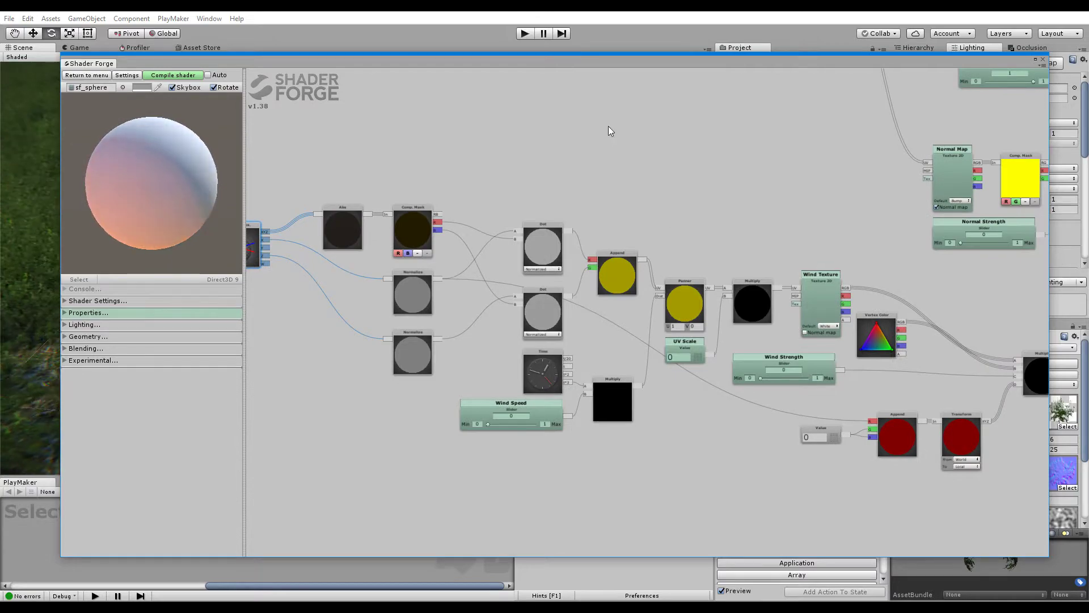
Review the bushes in the scene and inspect the Wind Speed and Wind Strength sliders in the shader graph.
drag(596, 61, 568, 363)
right_drag(392, 182, 467, 171)
key(s)
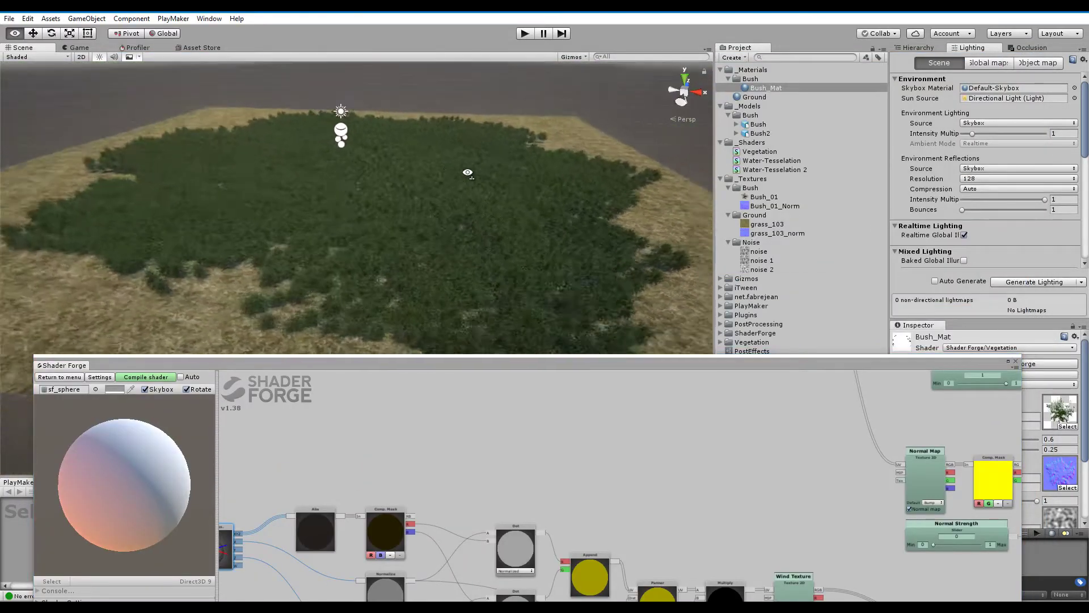
mouse_move(467, 173)
alt+mouse_down()
mouse_move(499, 170)
mouse_move(473, 177)
alt+mouse_up()
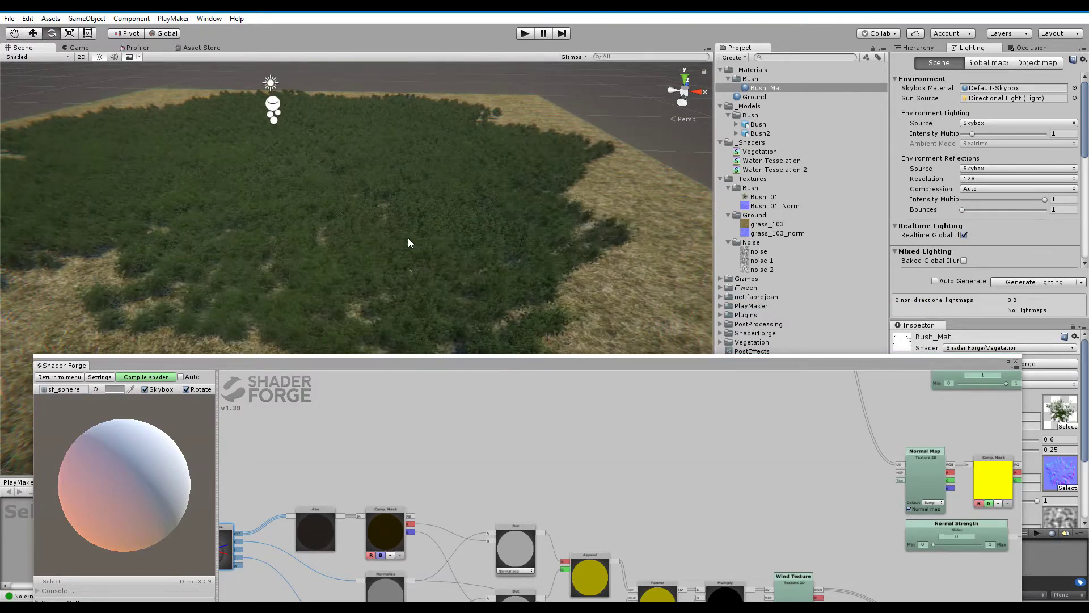
scroll(397, 246, up, 4)
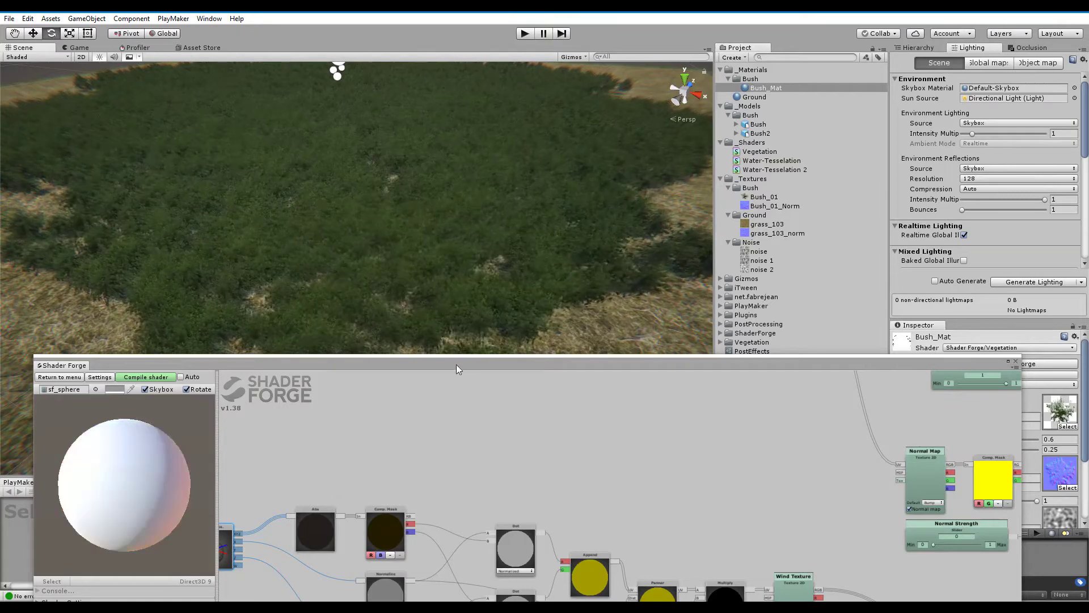
drag(456, 364, 464, 224)
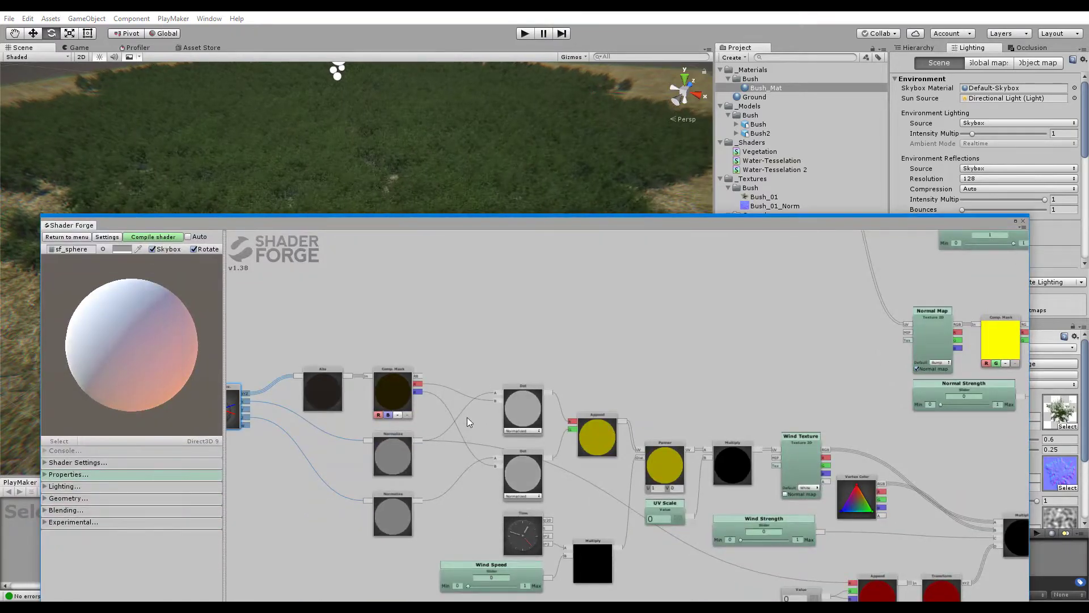
scroll(563, 454, up, 3)
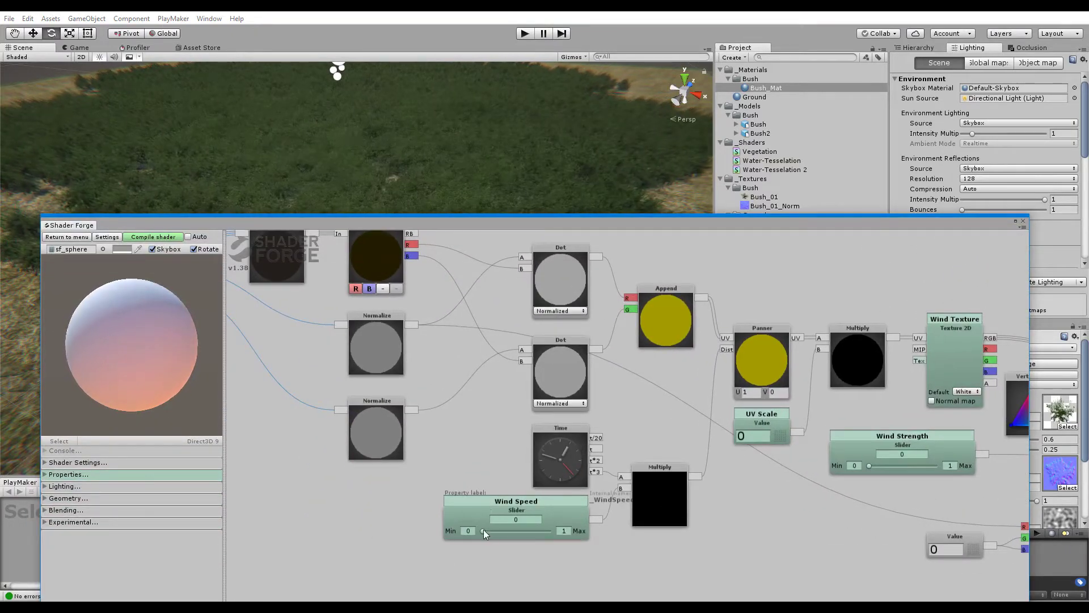
mouse_move(483, 530)
mouse_down()
mouse_move(462, 531)
mouse_move(475, 531)
mouse_up()
middle_drag(920, 456, 583, 424)
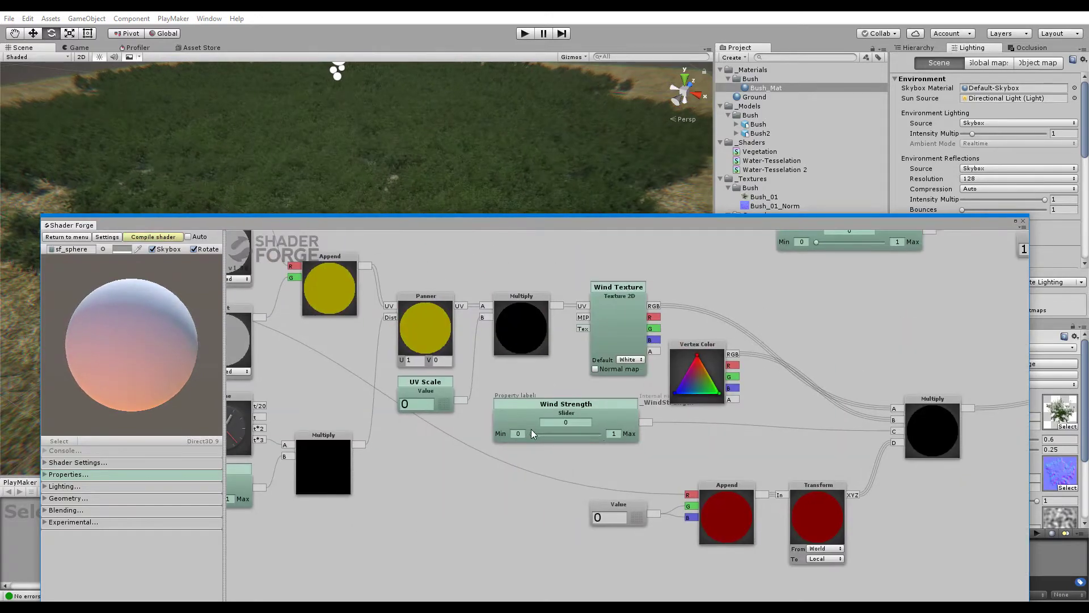
drag(572, 397, 686, 414)
Locate Bush_Mat's wind texture, select noise 1 to preview it, and return to the shader graph.
drag(752, 224, 551, 529)
scroll(998, 437, down, 3)
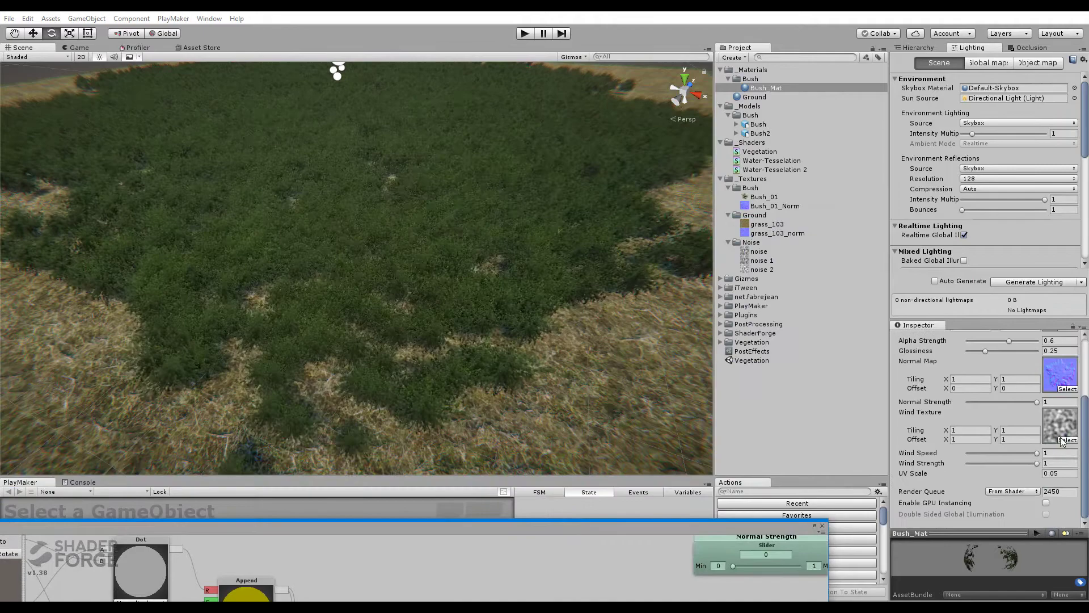
click(1056, 425)
click(751, 261)
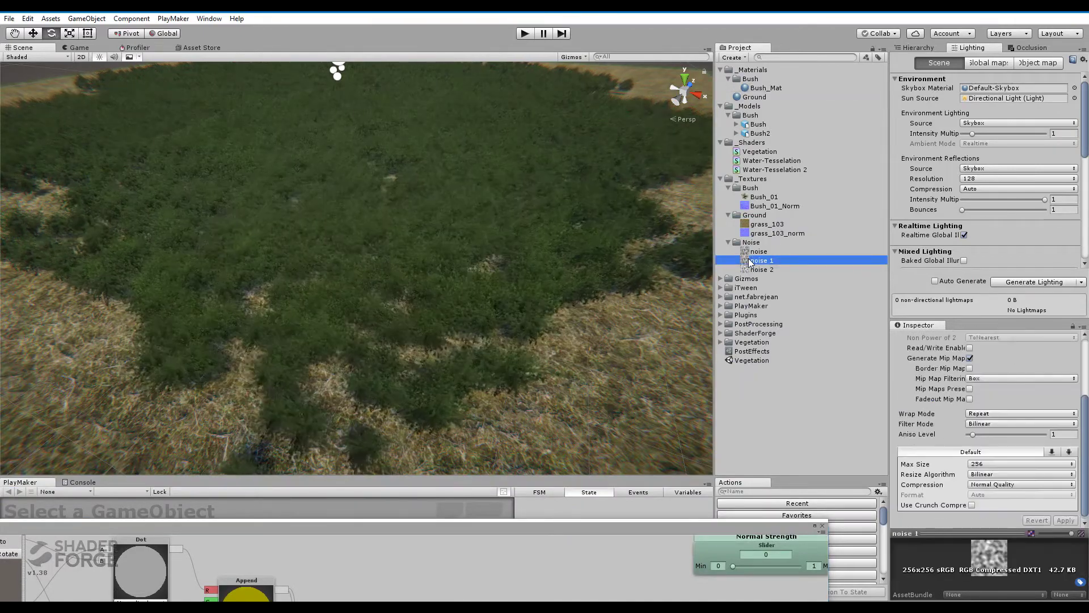
right_drag(423, 258, 428, 233)
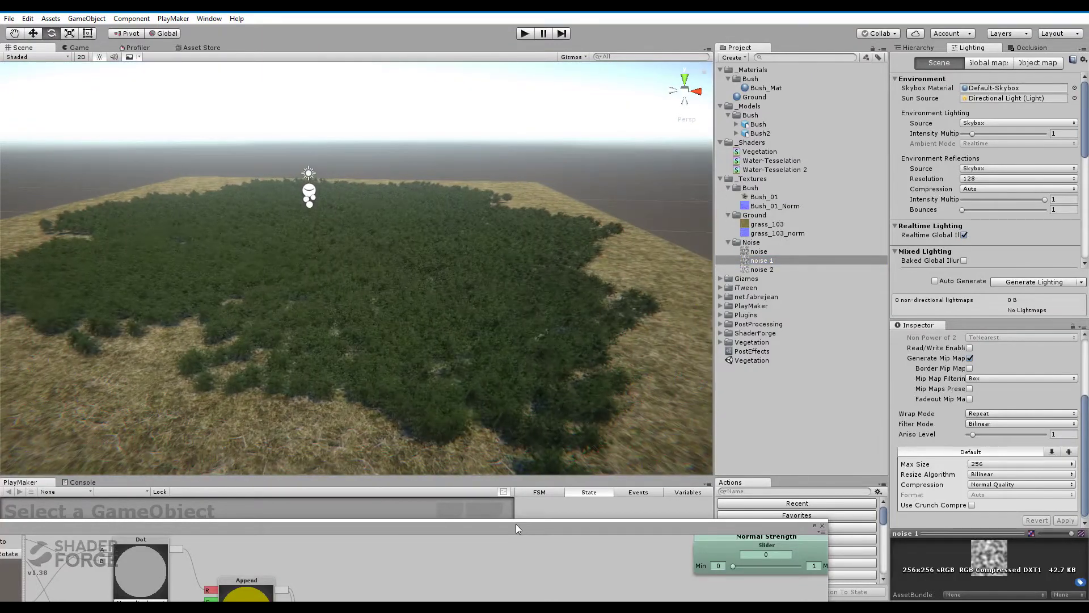
drag(516, 523, 679, 82)
middle_drag(826, 319, 653, 402)
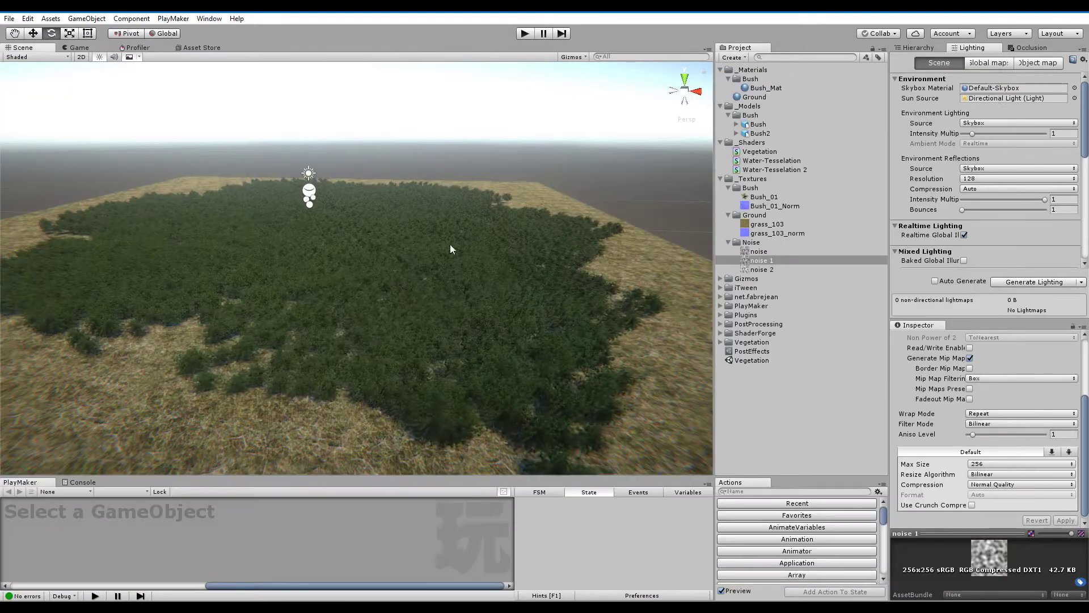
Create a 3D sphere in the scene on the dry ground near the edge of the bushes.
key(w)
right_drag(450, 245, 704, 318)
right_drag(763, 344, 431, 232)
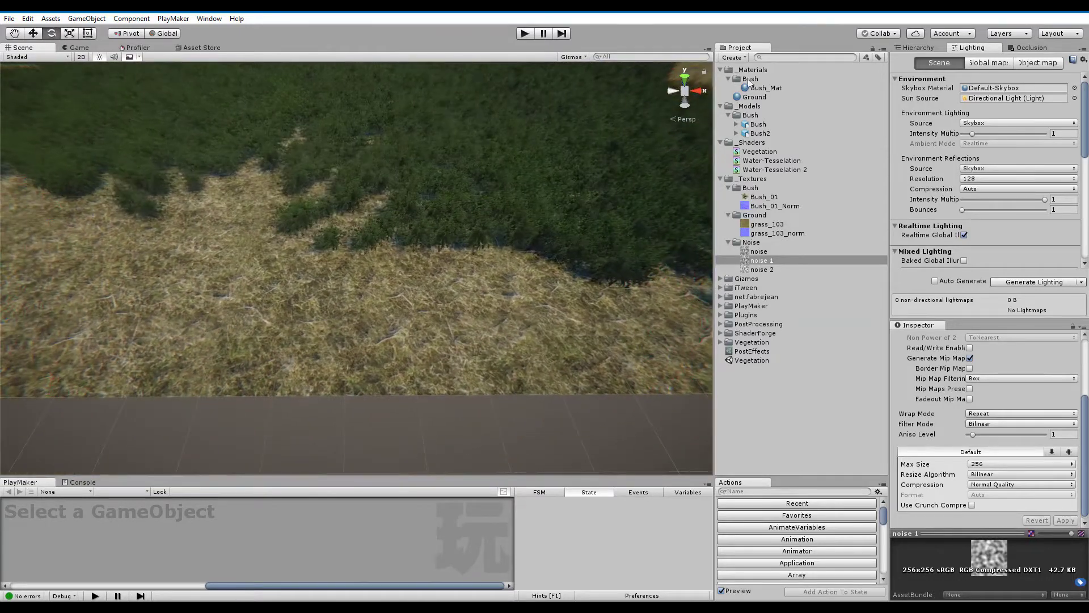
click(914, 48)
right_click(932, 254)
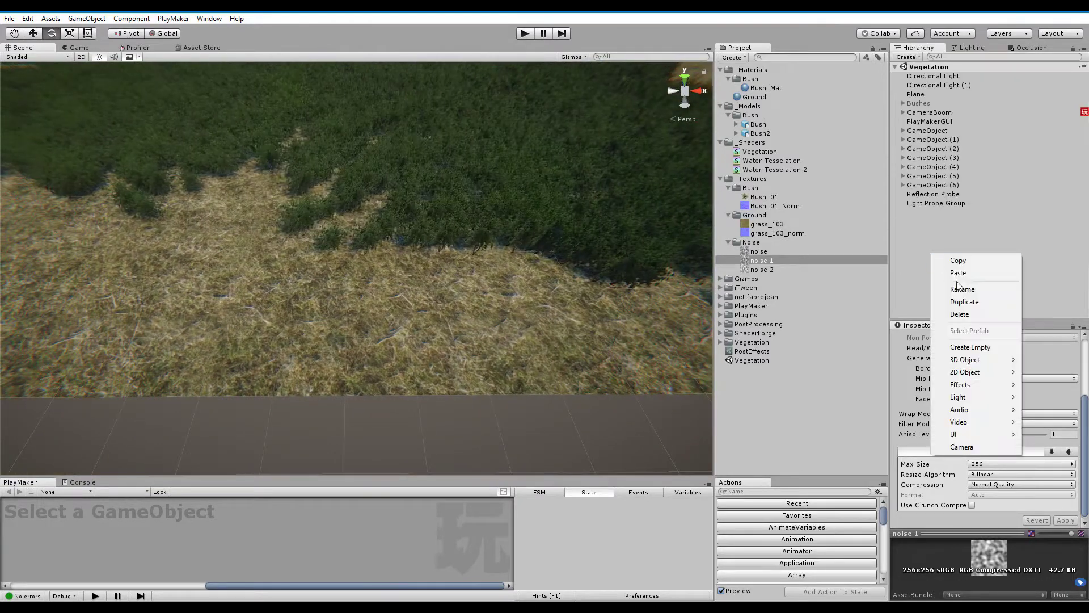
mouse_move(975, 359)
click(889, 372)
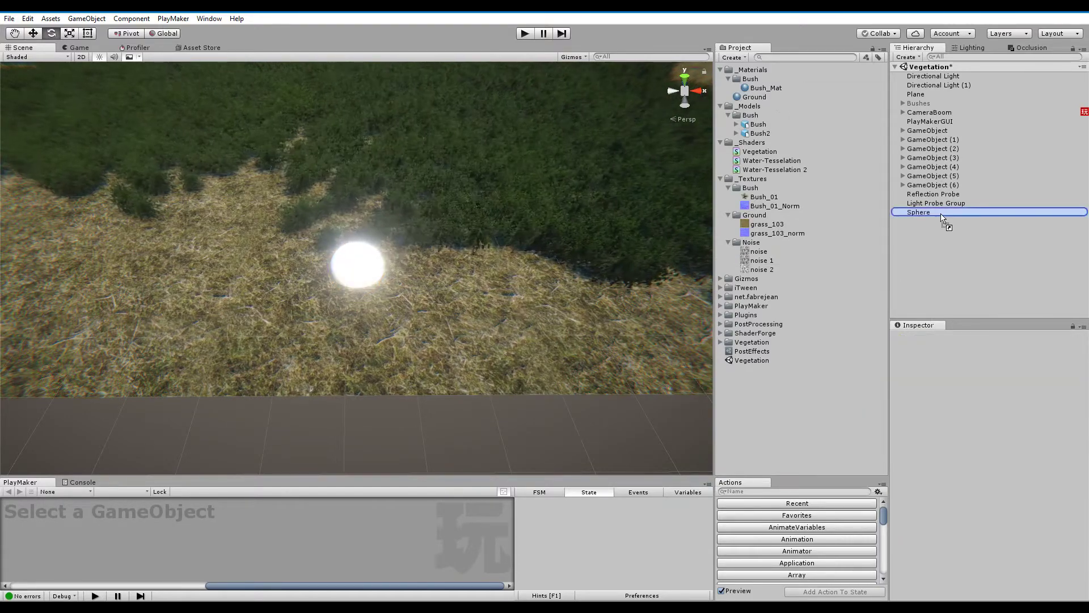
Apply the Bush_Mat material to the sphere and select it.
drag(940, 214, 940, 214)
mouse_move(397, 252)
right_down()
mouse_move(423, 260)
mouse_move(354, 230)
mouse_move(389, 245)
right_up()
click(354, 230)
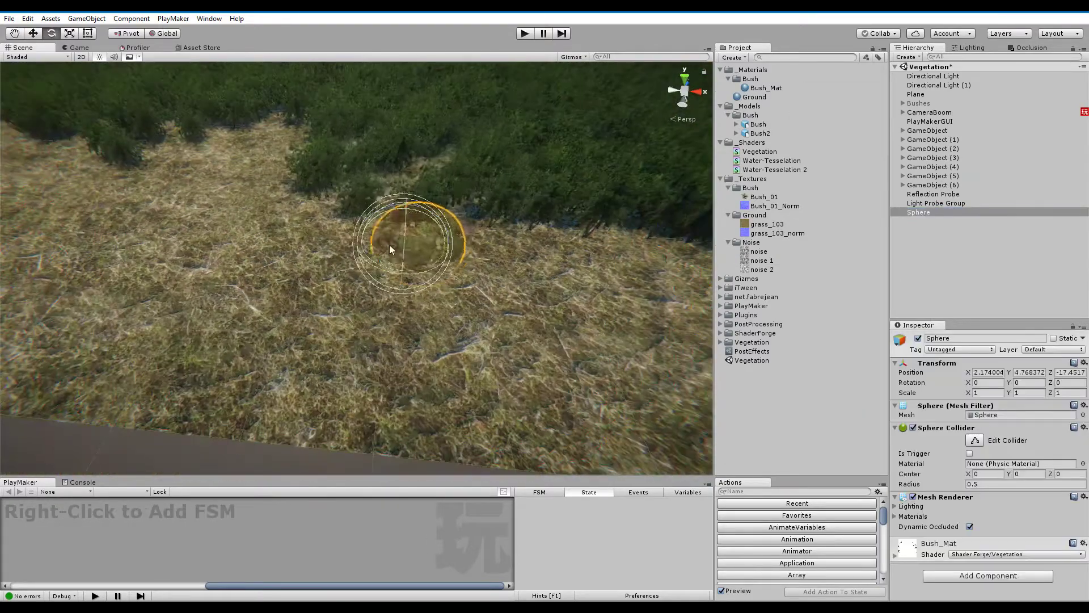
Move the sphere away from the bushes on the dry ground and inspect the vegetation shader's effect on its surface up close.
key(w)
drag(412, 246, 355, 307)
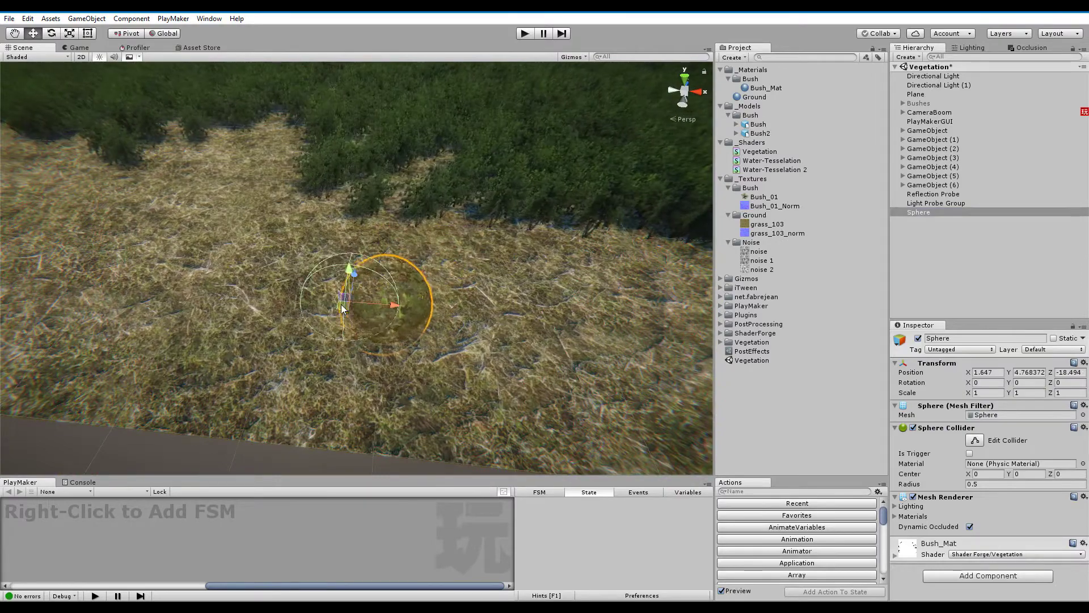
click(882, 275)
right_drag(457, 284, 346, 286)
middle_drag(359, 285, 360, 285)
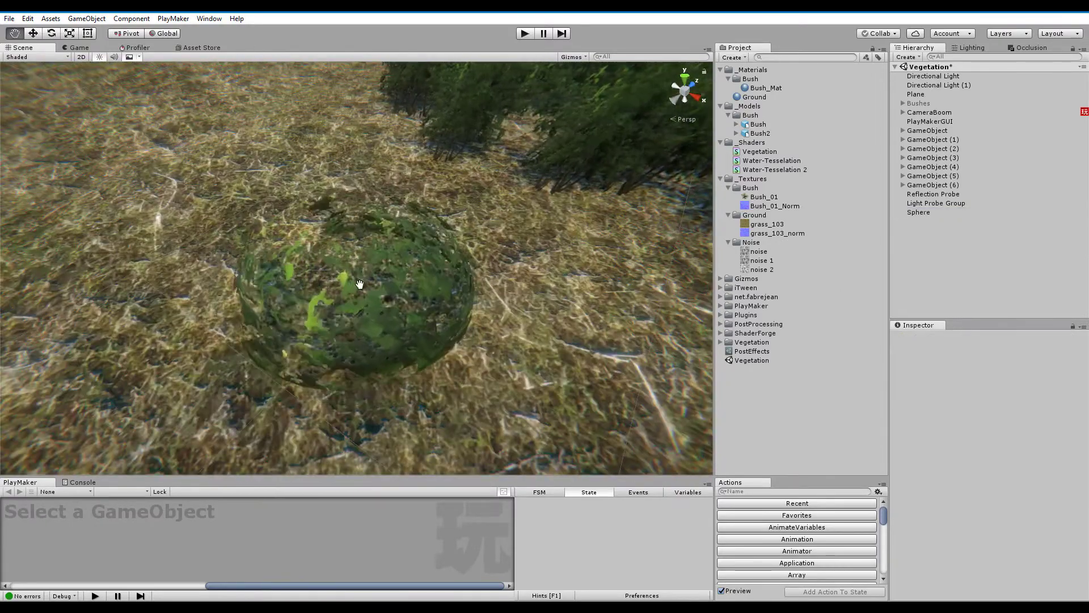
alt+drag(360, 284, 468, 271)
click(468, 271)
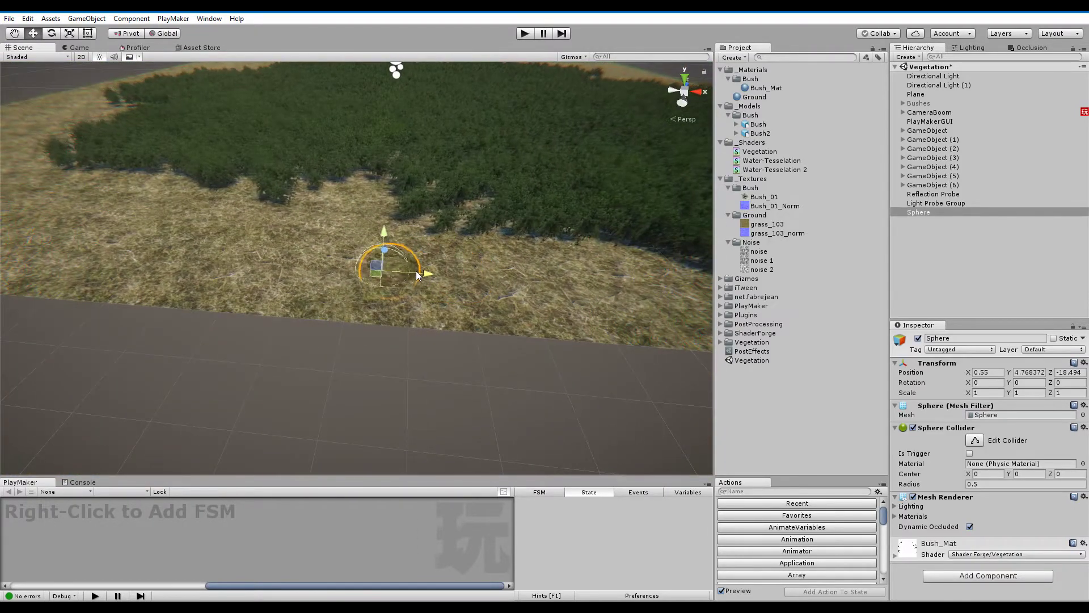
Slide the sphere along the X axis to demonstrate the shader's response to world position, and delete the sphere from the scene.
mouse_move(384, 266)
mouse_down()
mouse_move(372, 264)
mouse_move(381, 265)
mouse_up()
key(w)
right_drag(392, 264, 396, 263)
alt+drag(397, 263, 441, 246)
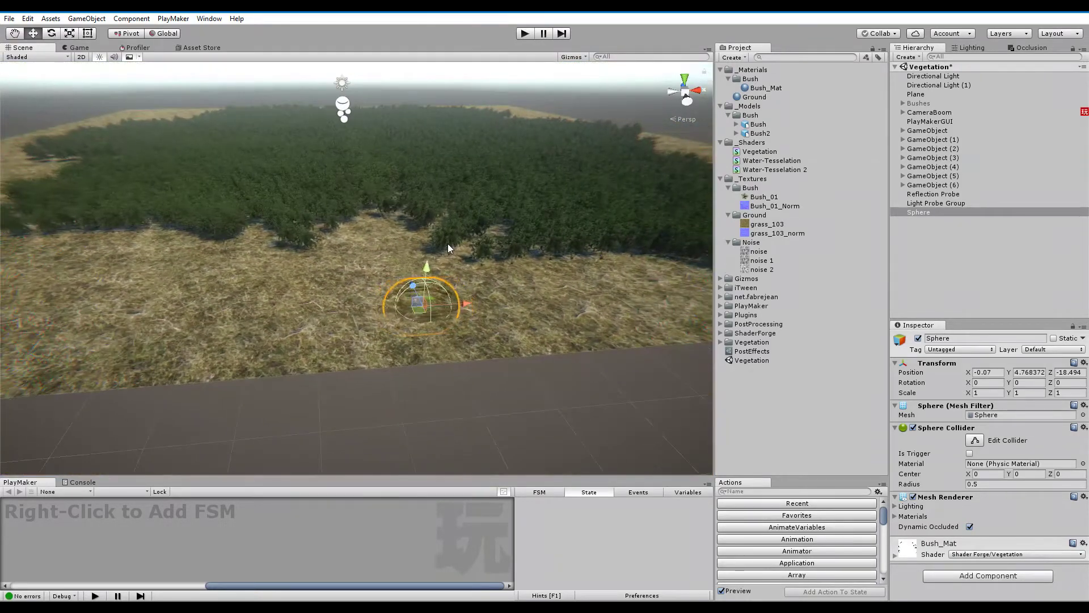
key(Delete)
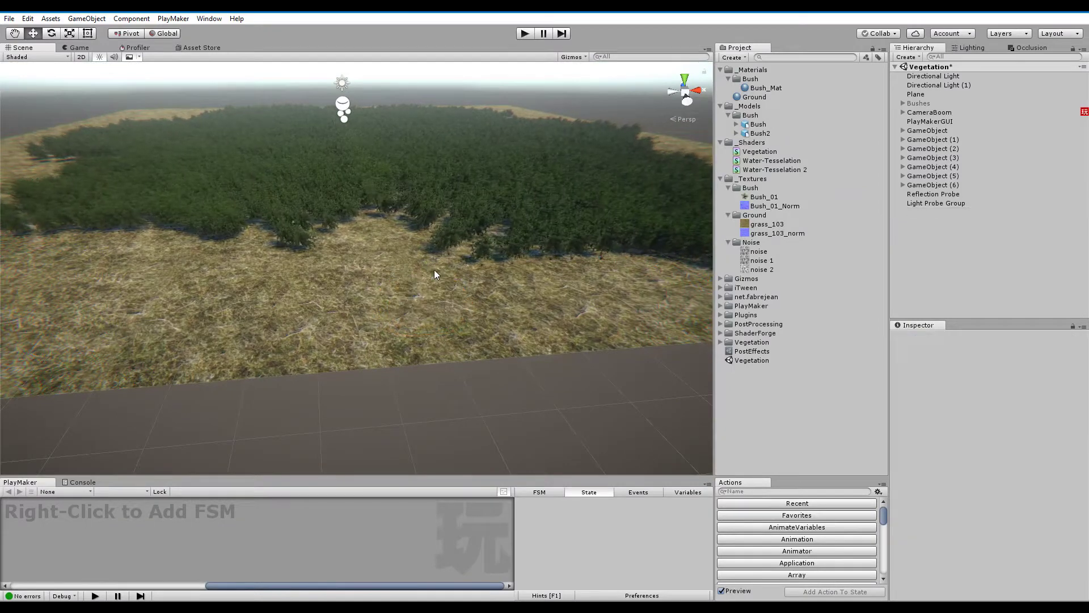
alt+drag(434, 270, 328, 206)
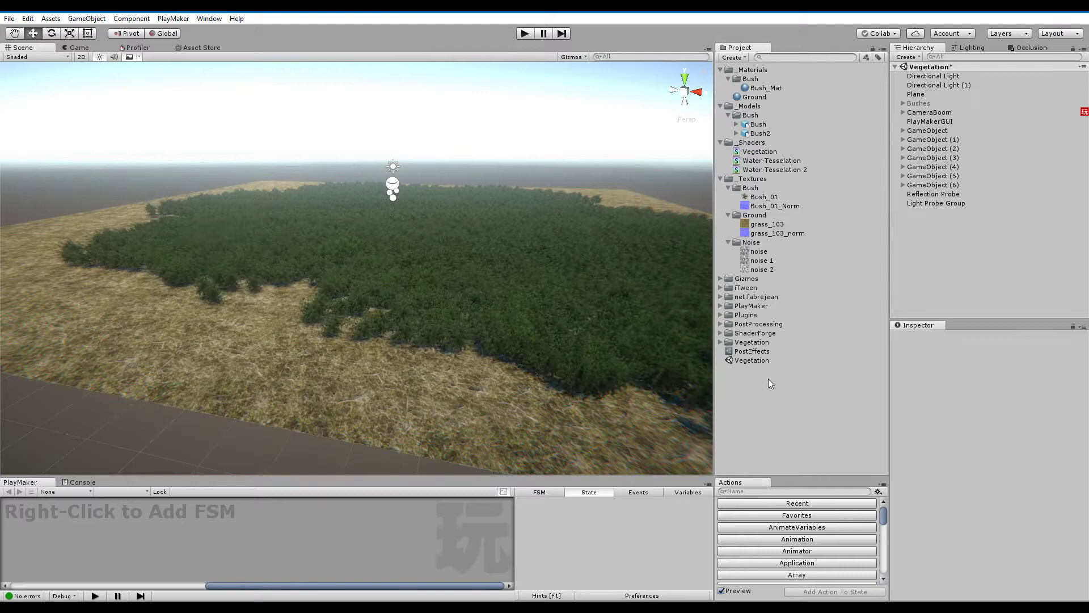
alt+drag(368, 264, 320, 282)
Open Bush_Mat's shader in Shader Forge and examine the wind nodes from World Position through Normalize and Dot to the Panner.
click(765, 88)
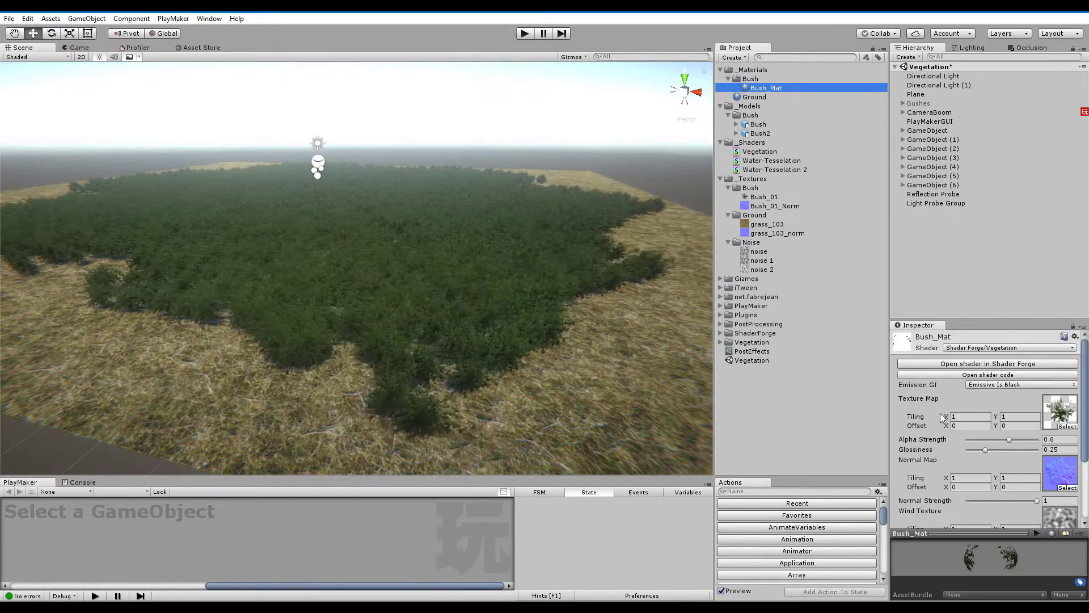
click(965, 364)
middle_drag(504, 349, 574, 247)
middle_drag(535, 390, 754, 372)
middle_drag(630, 410, 772, 424)
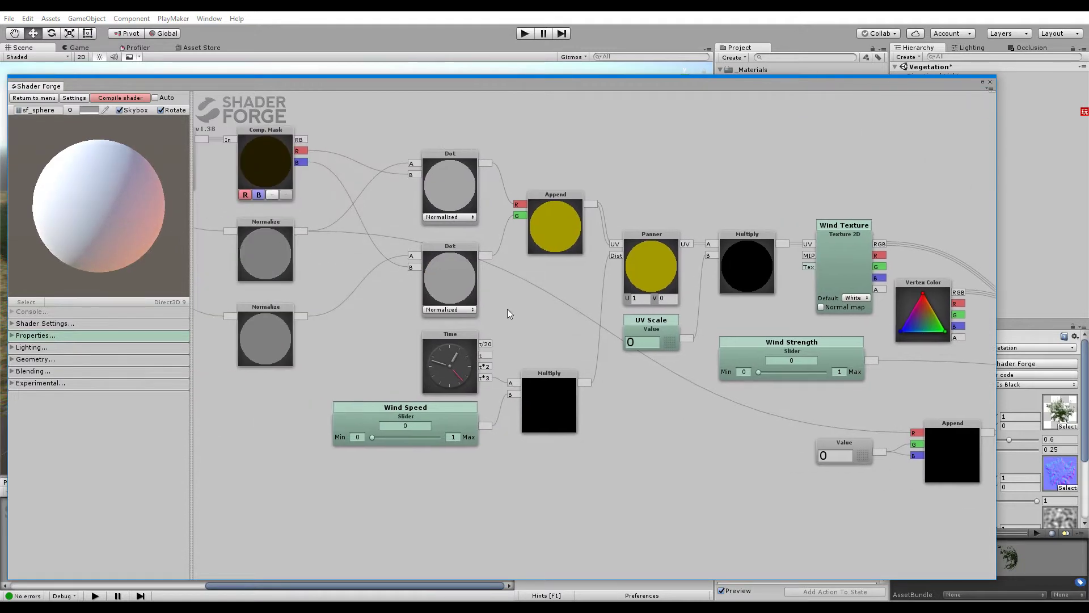
middle_drag(508, 309, 669, 347)
middle_drag(558, 312, 758, 328)
middle_drag(519, 281, 390, 320)
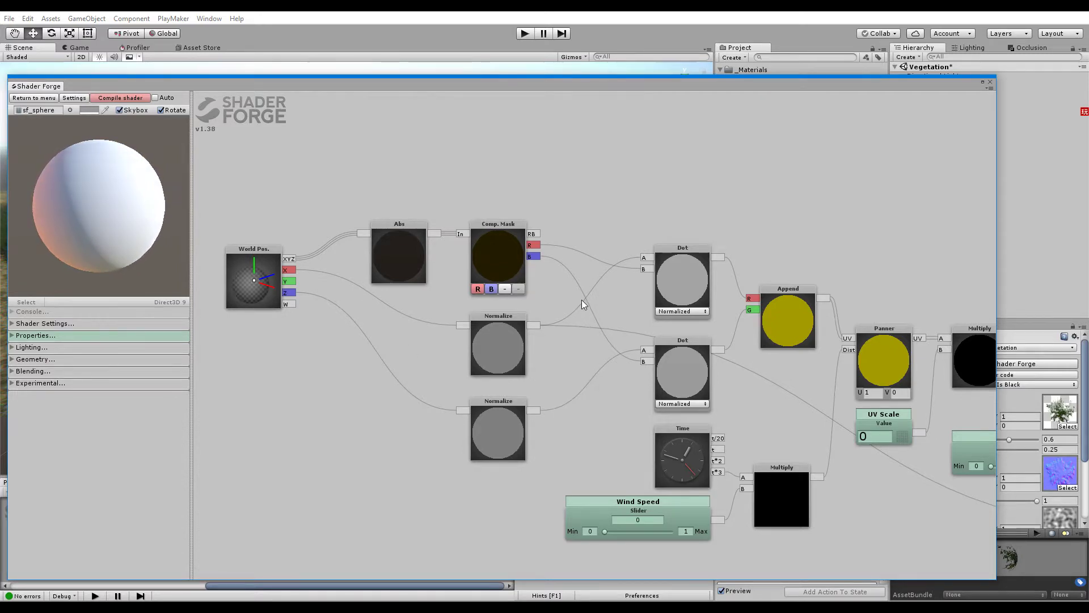
middle_drag(581, 300, 655, 293)
Move the shader graph window clear of the scene and examine the wind movement across the whole bush field.
drag(775, 82, 702, 382)
right_drag(431, 233, 433, 261)
key(s)
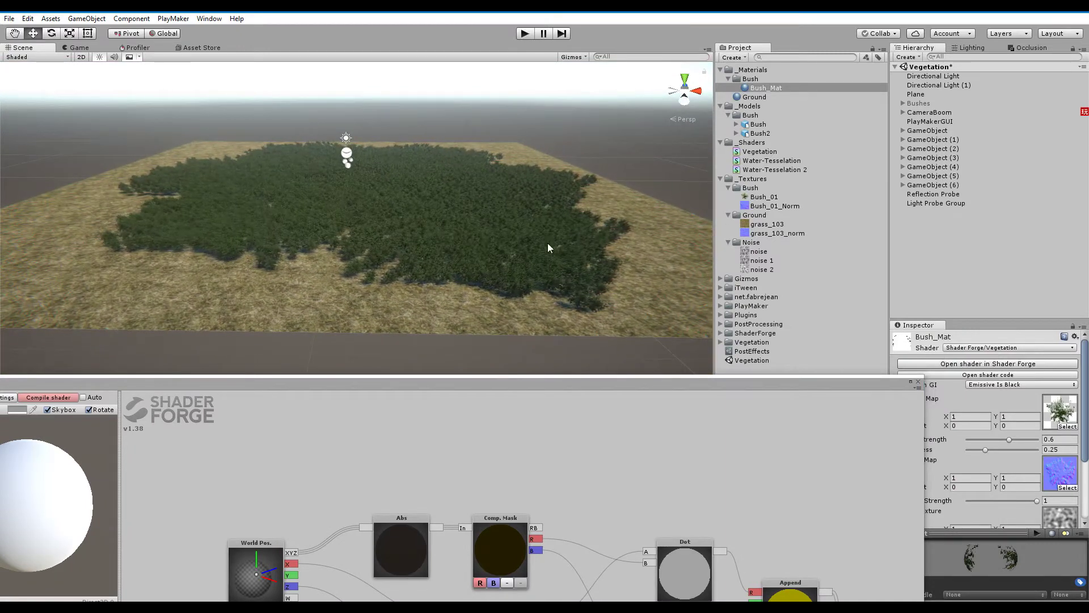
mouse_move(481, 248)
right_down()
mouse_move(464, 244)
mouse_move(486, 238)
mouse_move(472, 237)
right_up()
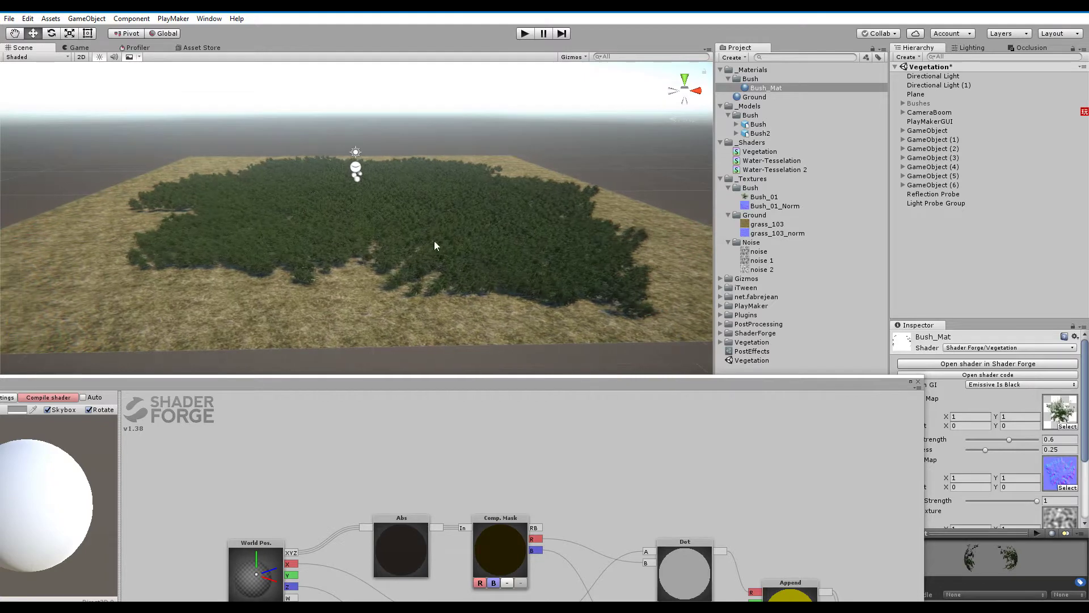
alt+drag(488, 246, 468, 252)
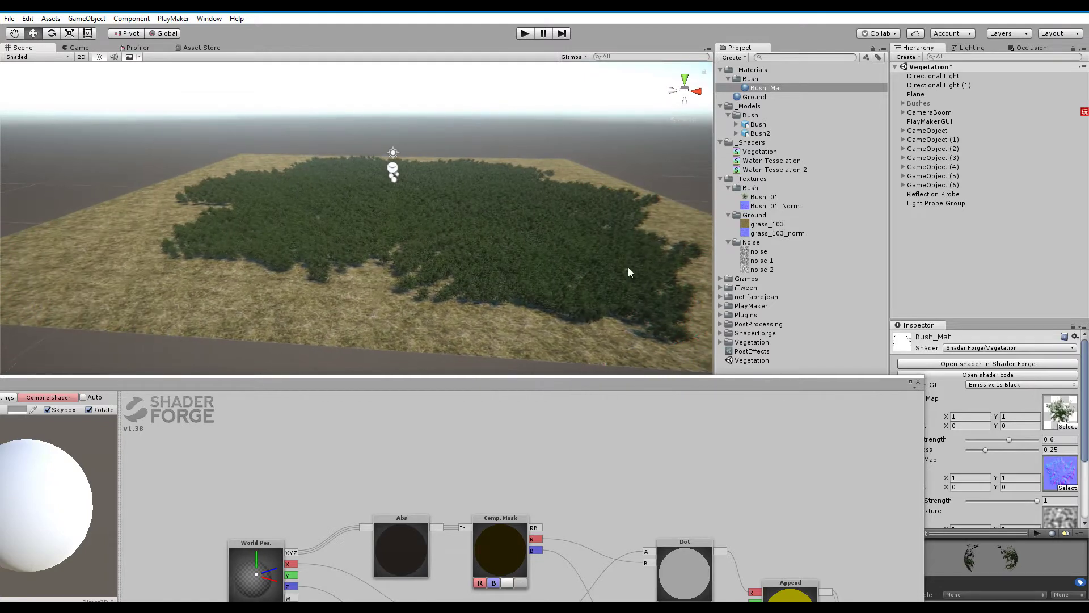
right_drag(628, 267, 381, 251)
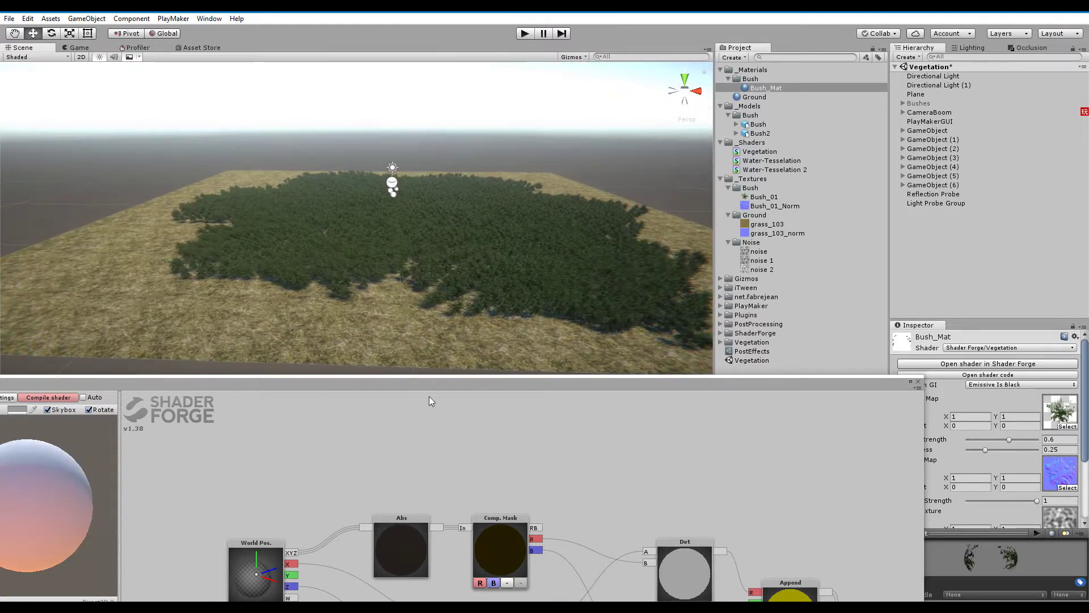
Bring the shader graph back up and add an Abs node in the empty space below the Wind Strength slider.
drag(429, 385, 443, 172)
middle_drag(616, 414, 522, 260)
scroll(522, 261, down, 3)
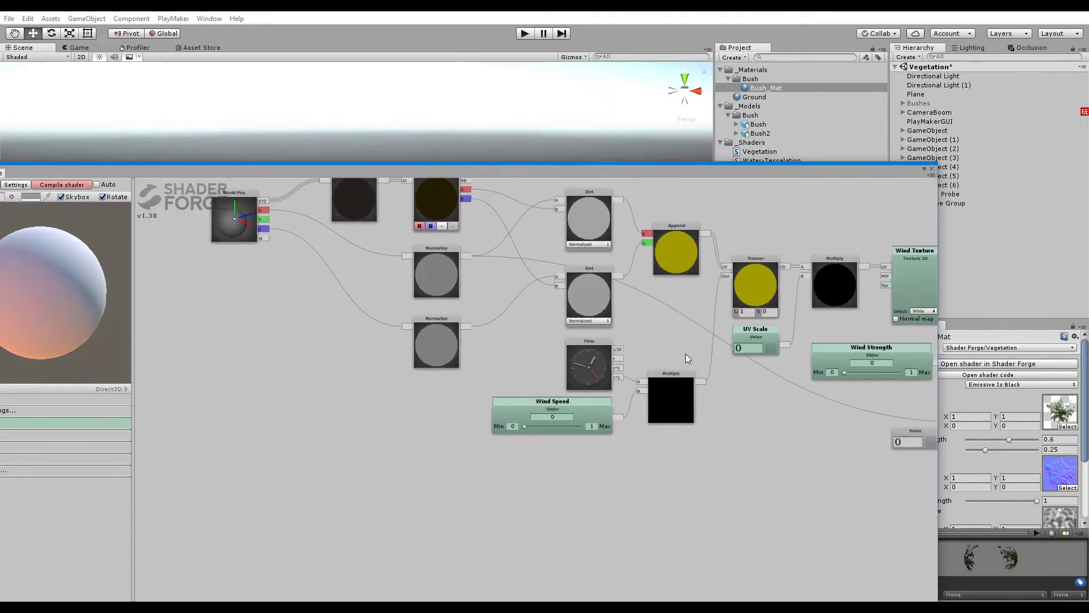
middle_drag(878, 449, 600, 351)
key(n)
key(a)
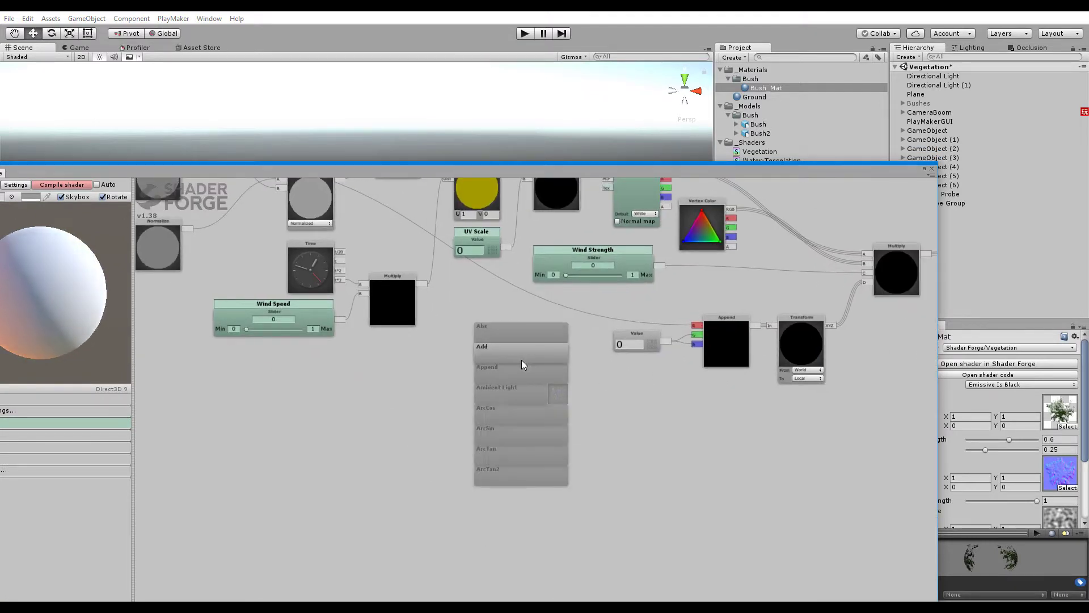
click(513, 335)
Connect the upper Normalize node through Abs to the red input of the Append before Transform, and check the bushes in the scene.
middle_drag(474, 309, 532, 359)
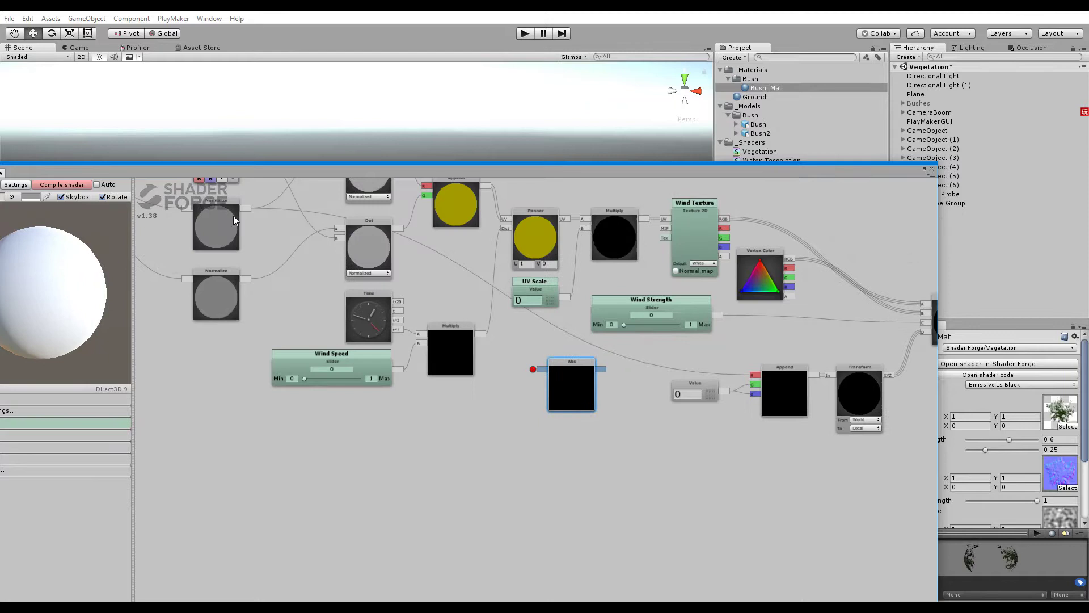
drag(246, 208, 542, 370)
middle_drag(622, 356, 498, 352)
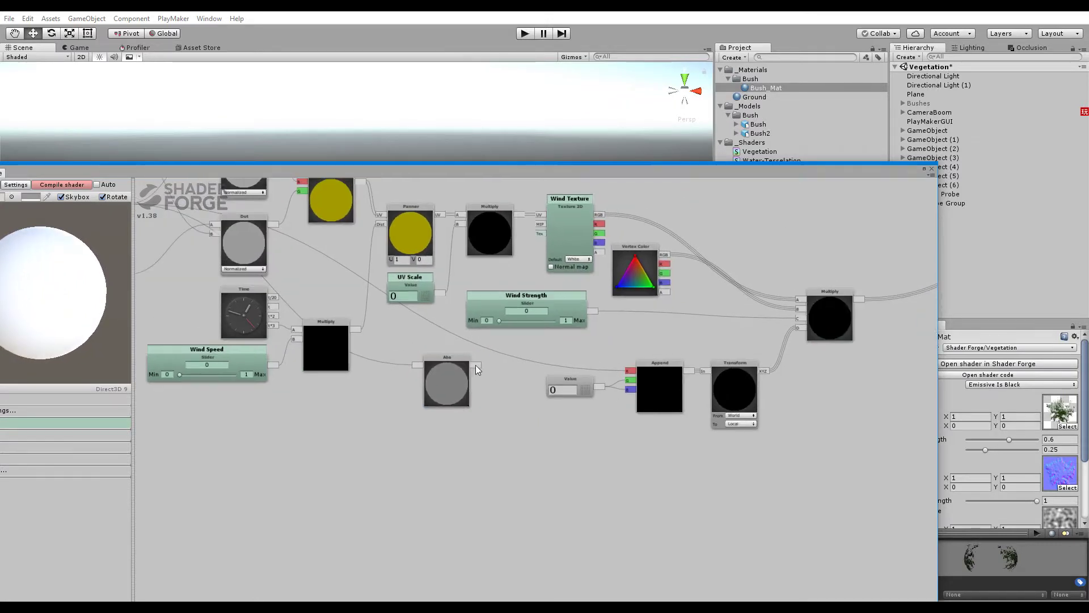
drag(477, 365, 630, 371)
middle_drag(448, 340, 638, 350)
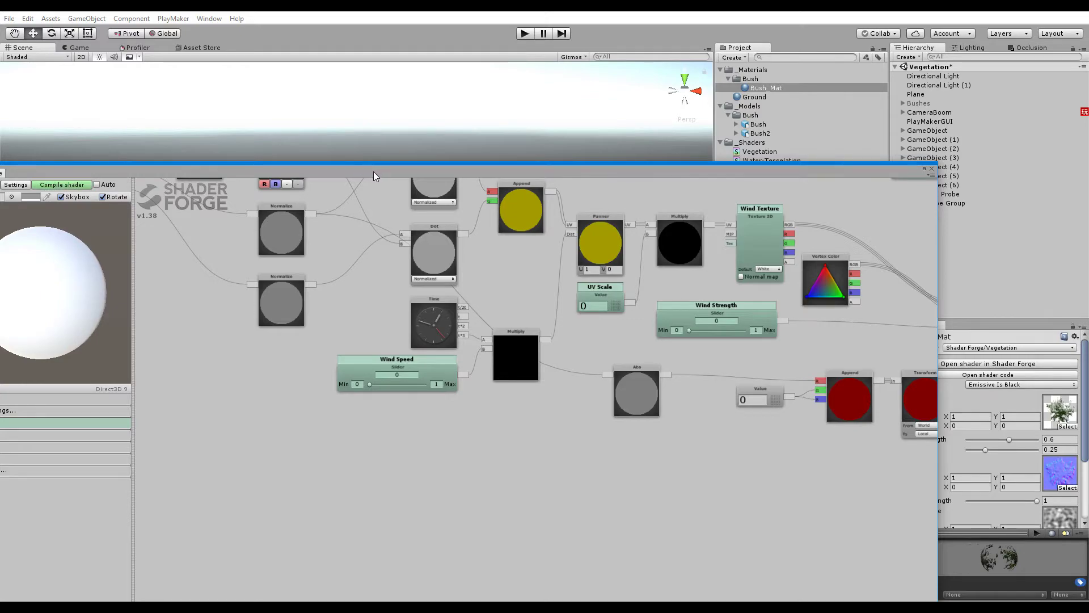
drag(374, 176, 375, 461)
scroll(416, 284, up, 6)
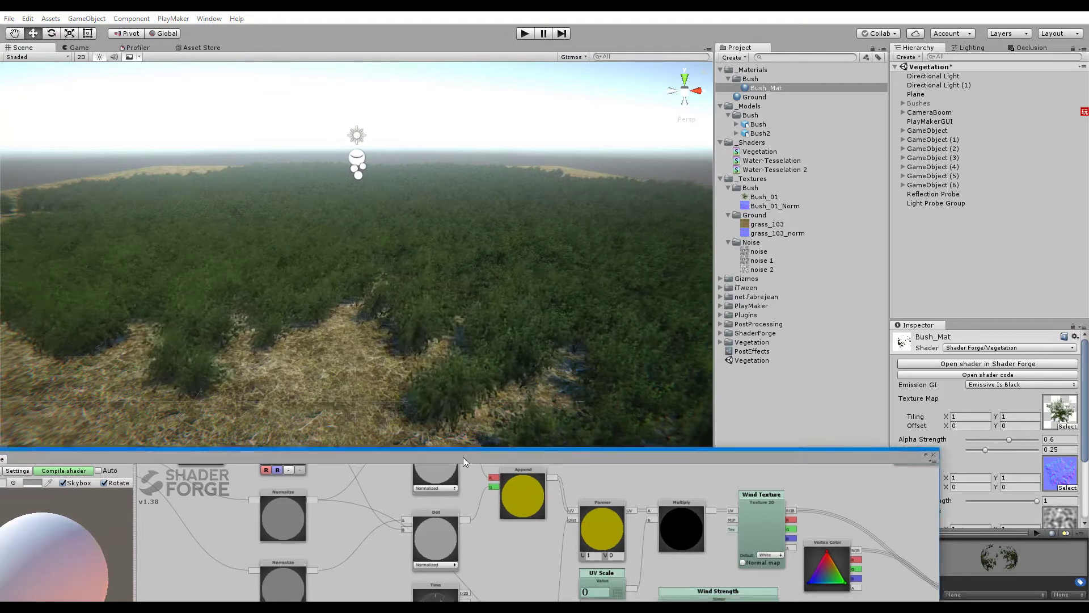
Insert a One Minus node between the Abs node and the Append node that feeds Transform.
drag(463, 457, 441, 140)
key(o)
click(683, 403)
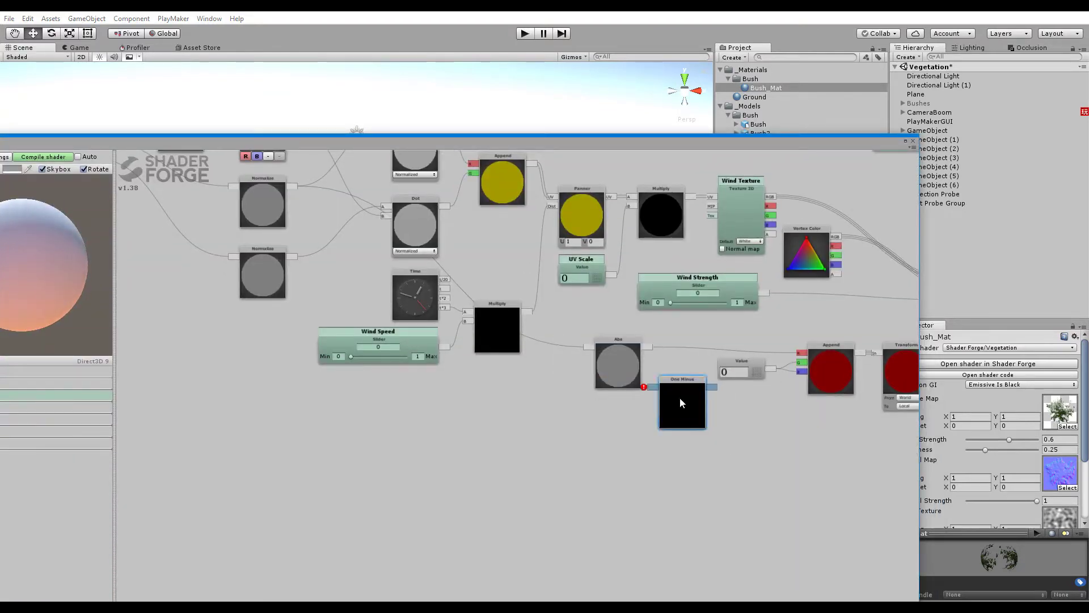
drag(680, 398, 692, 352)
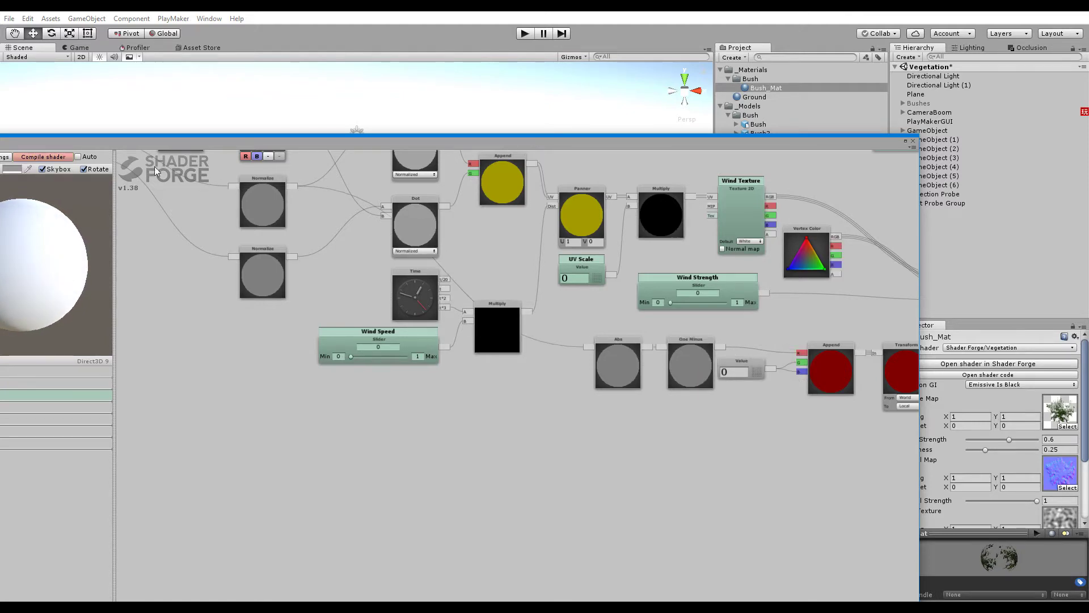
drag(346, 143, 372, 122)
Delete the One Minus node after Abs, reconnect Abs directly to Append's red input, and check the bushes in the scene.
click(713, 348)
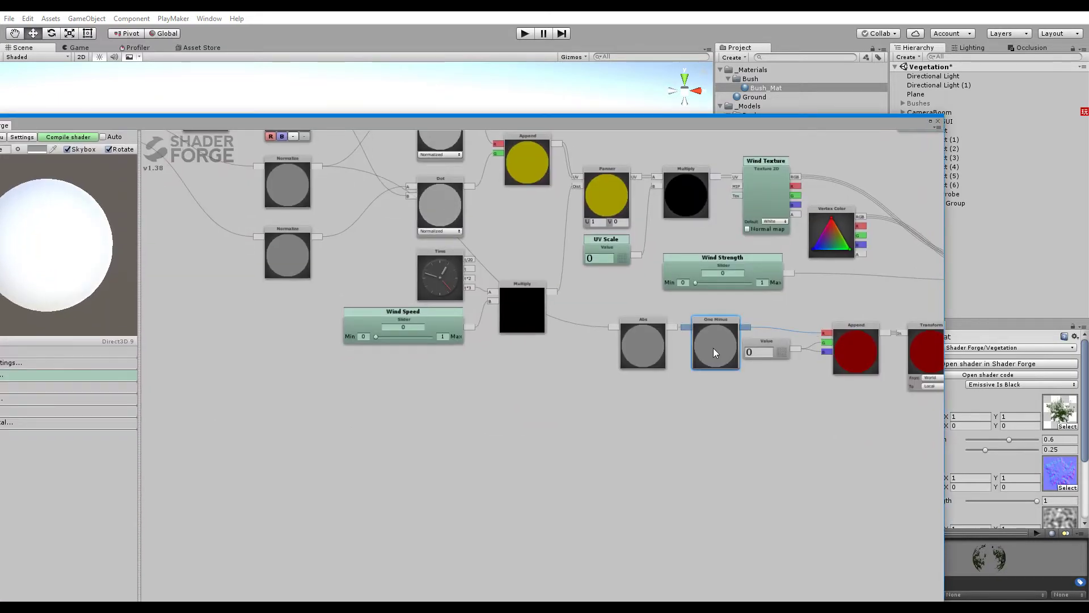
key(Delete)
key(r)
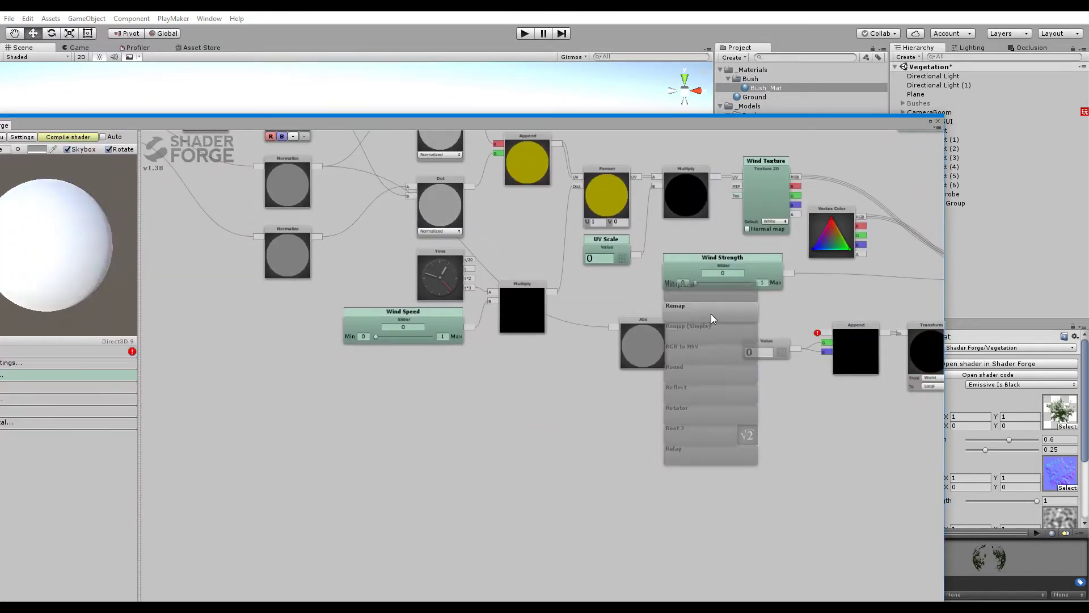
drag(672, 327, 823, 332)
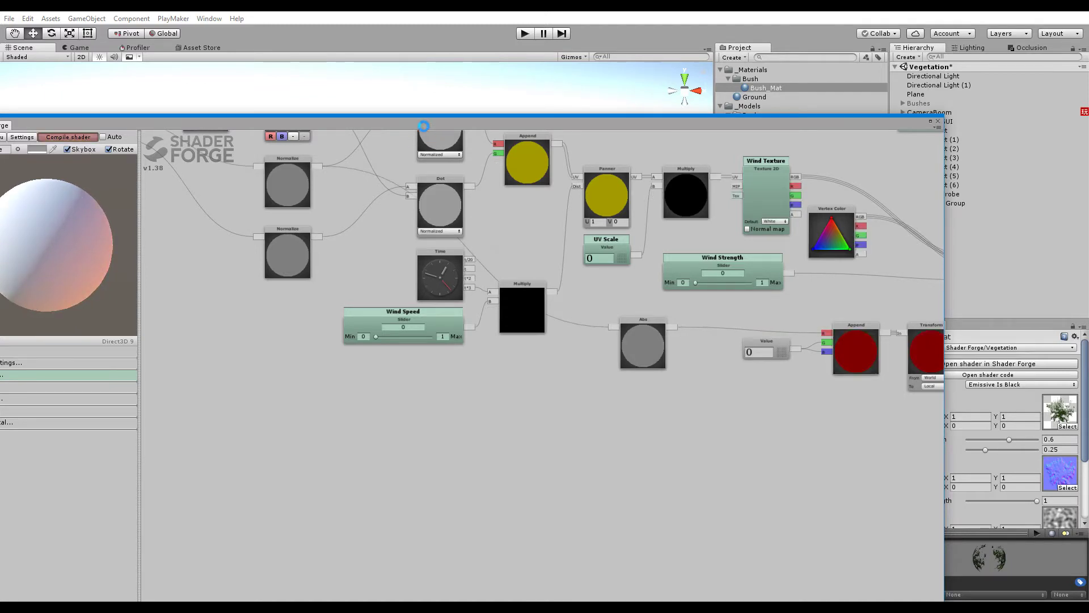
drag(374, 235, 616, 303)
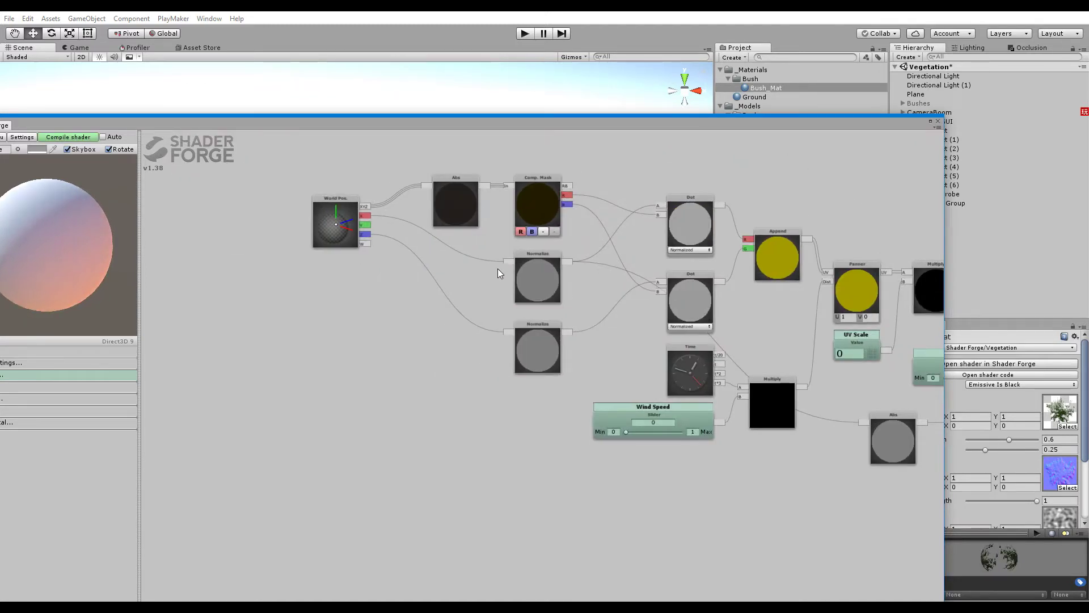
drag(386, 121, 374, 463)
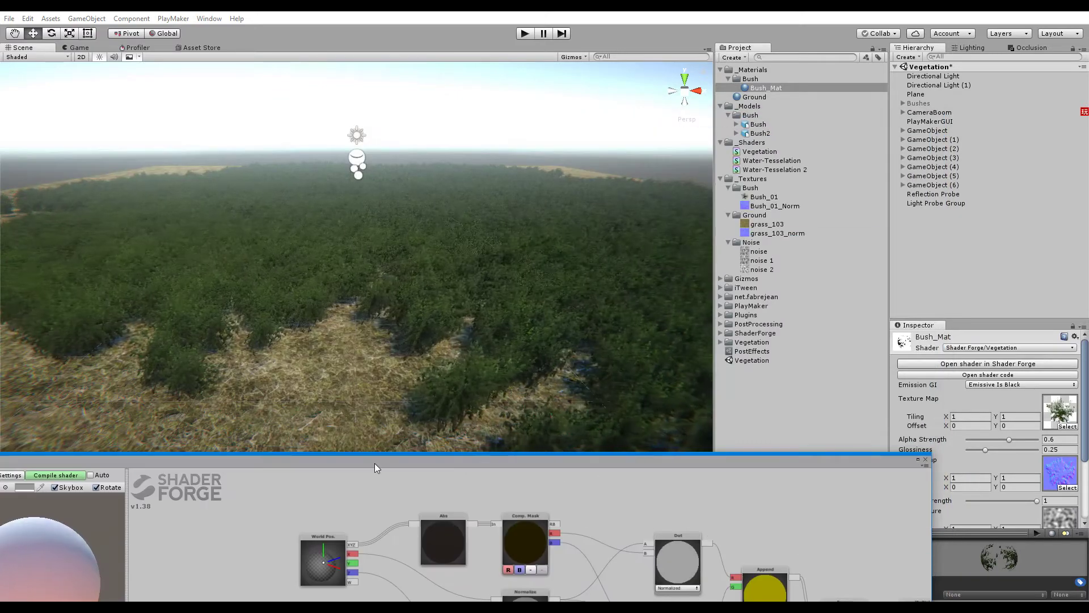
alt+drag(403, 335, 371, 307)
Insert a One Minus node between the upper Normalize node and the Abs node, and check the bushes in the scene.
drag(445, 461, 450, 101)
middle_drag(594, 389, 370, 369)
key(o)
drag(531, 456, 669, 376)
middle_drag(669, 379, 714, 372)
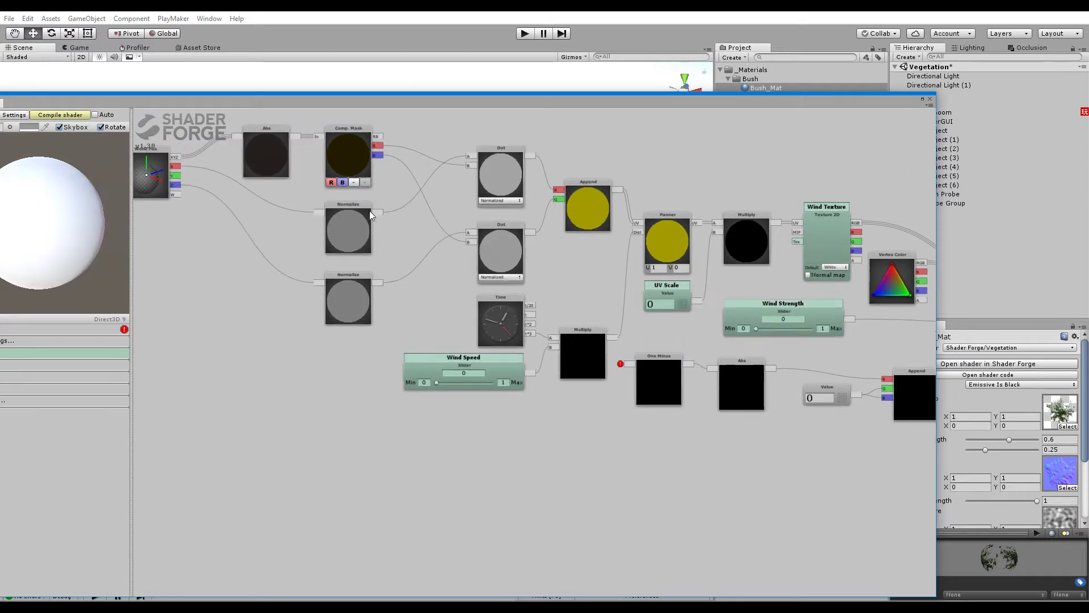
drag(376, 212, 502, 257)
drag(632, 368, 630, 365)
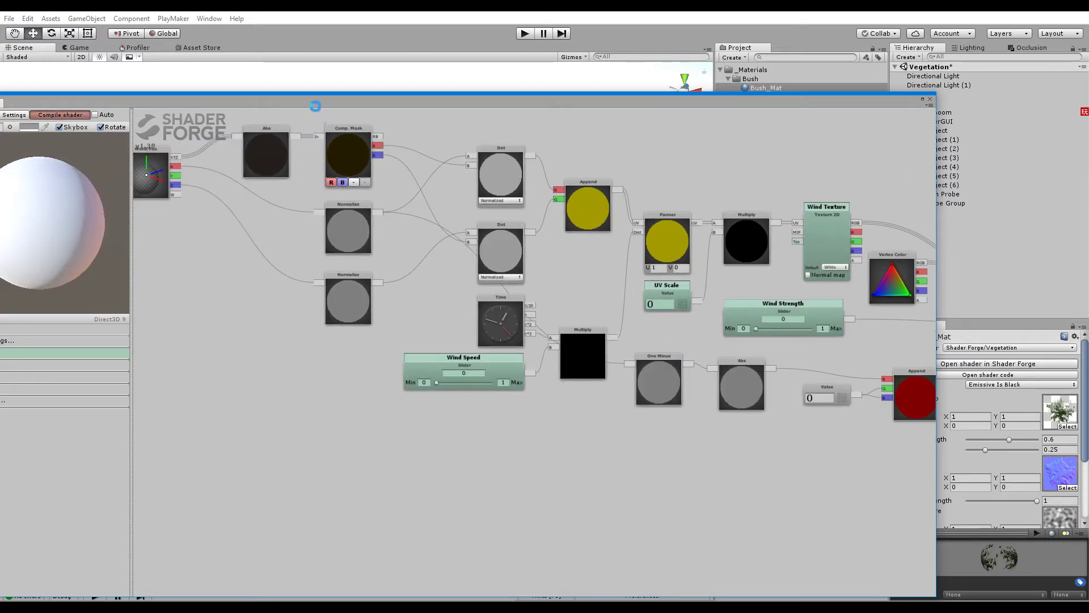
drag(318, 104, 310, 431)
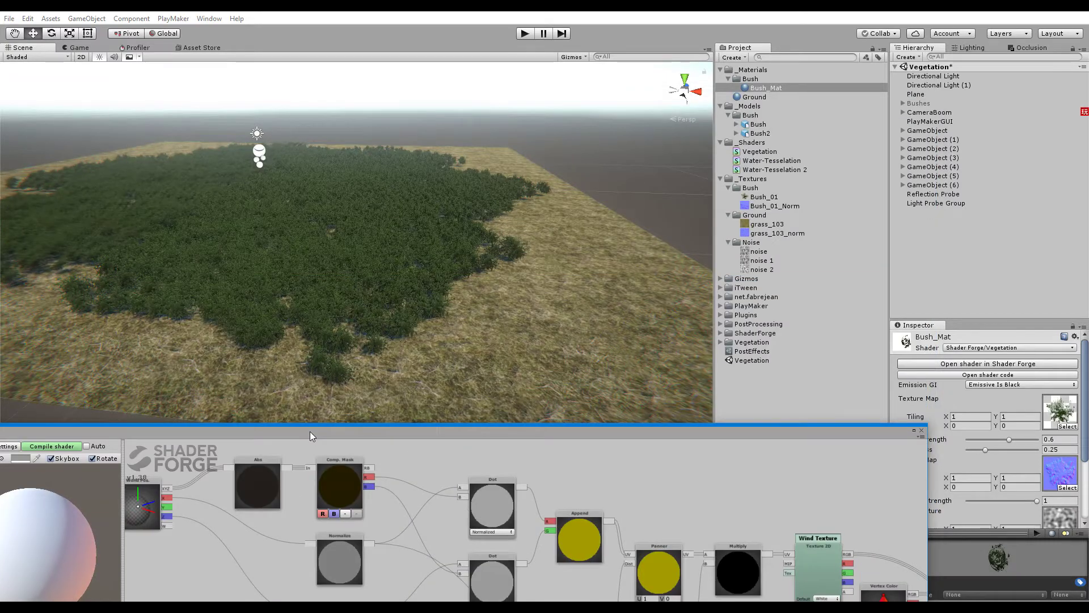
middle_drag(597, 489, 596, 486)
right_drag(275, 264, 304, 245)
key(a)
Remove the One Minus node before Abs and connect the upper Normalize output straight to the Abs input.
drag(435, 438, 393, 177)
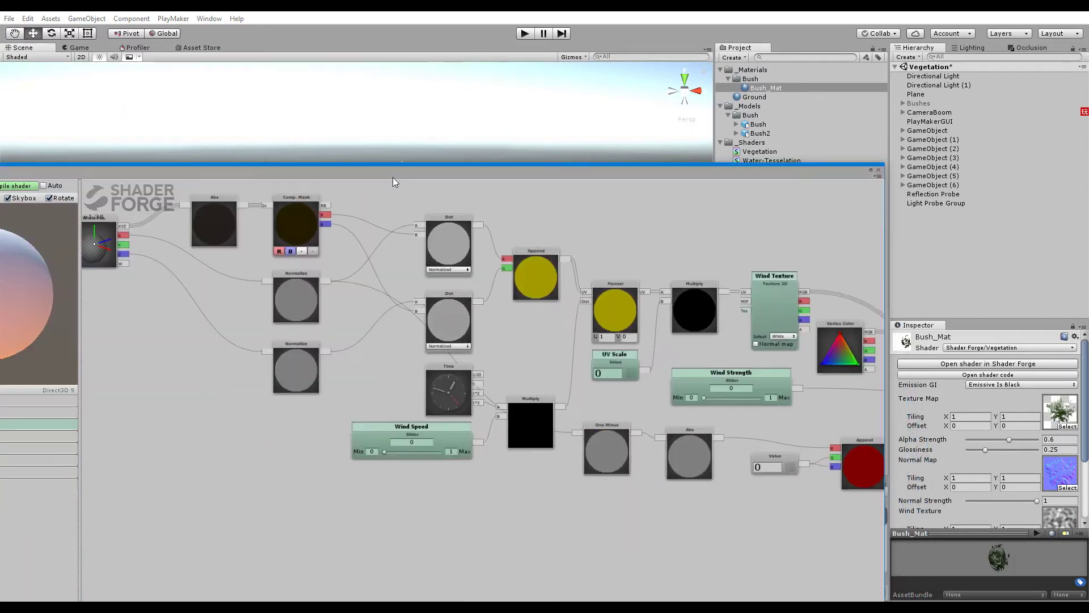
key(Delete)
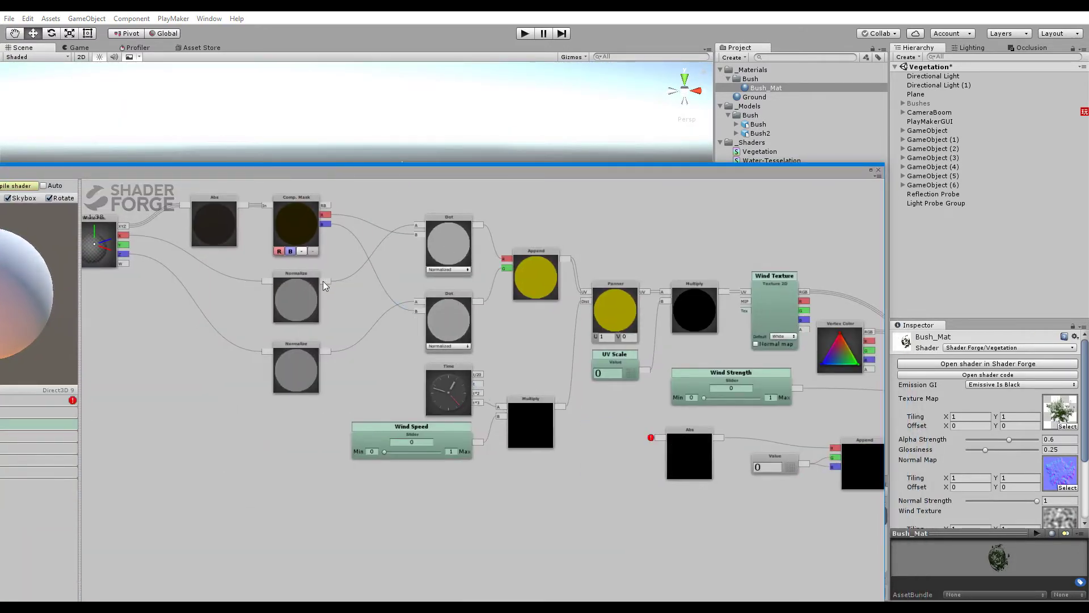
drag(325, 281, 658, 438)
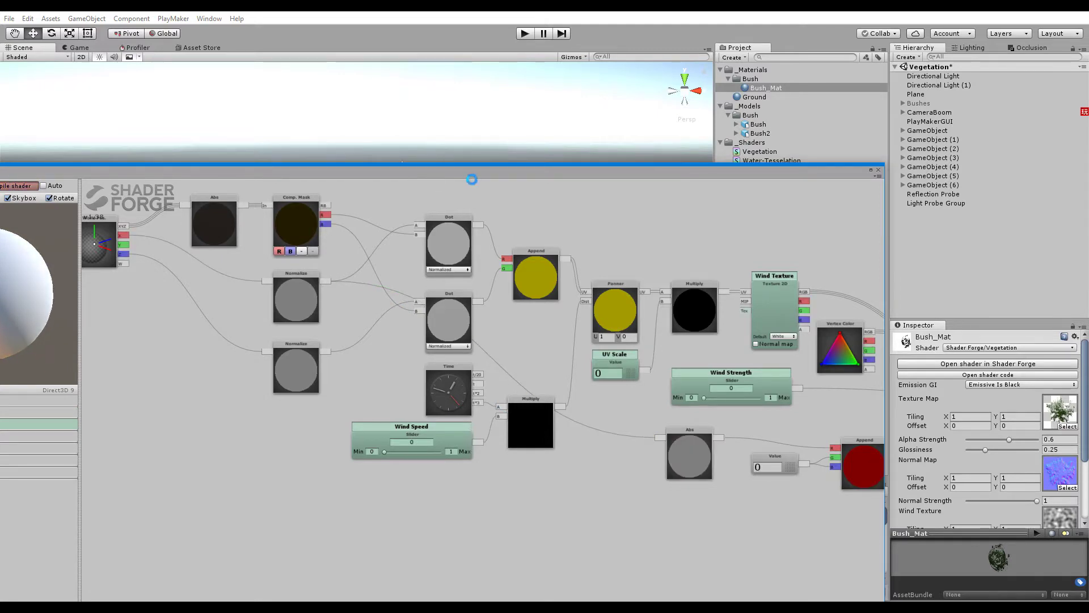
drag(474, 177, 666, 110)
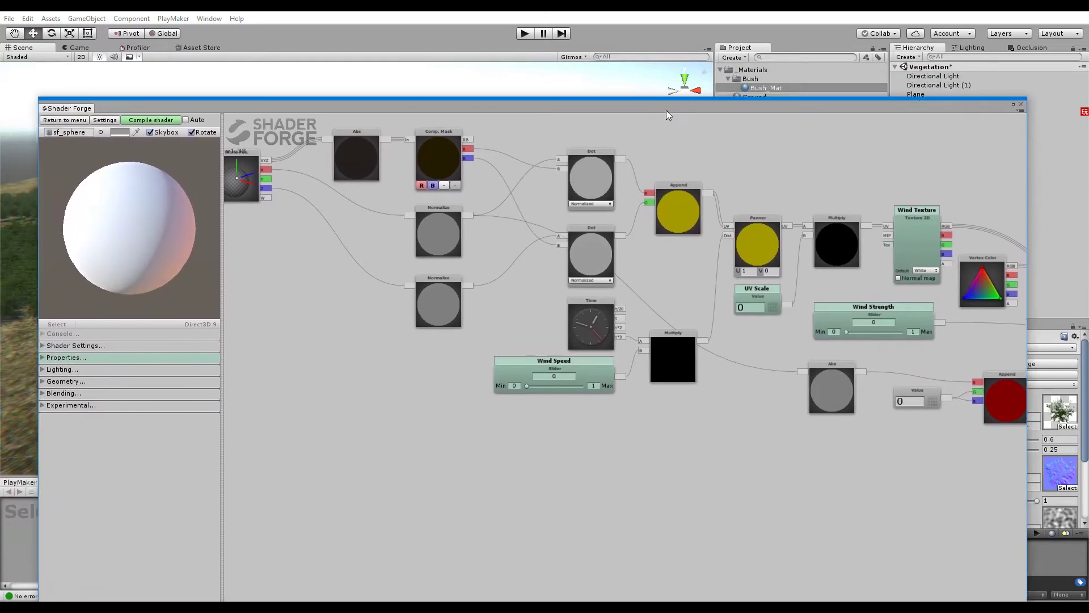
Close the Shader Forge window and examine the bushes' wind movement in the scene from several angles.
click(1018, 108)
key(w)
right_drag(569, 245, 362, 308)
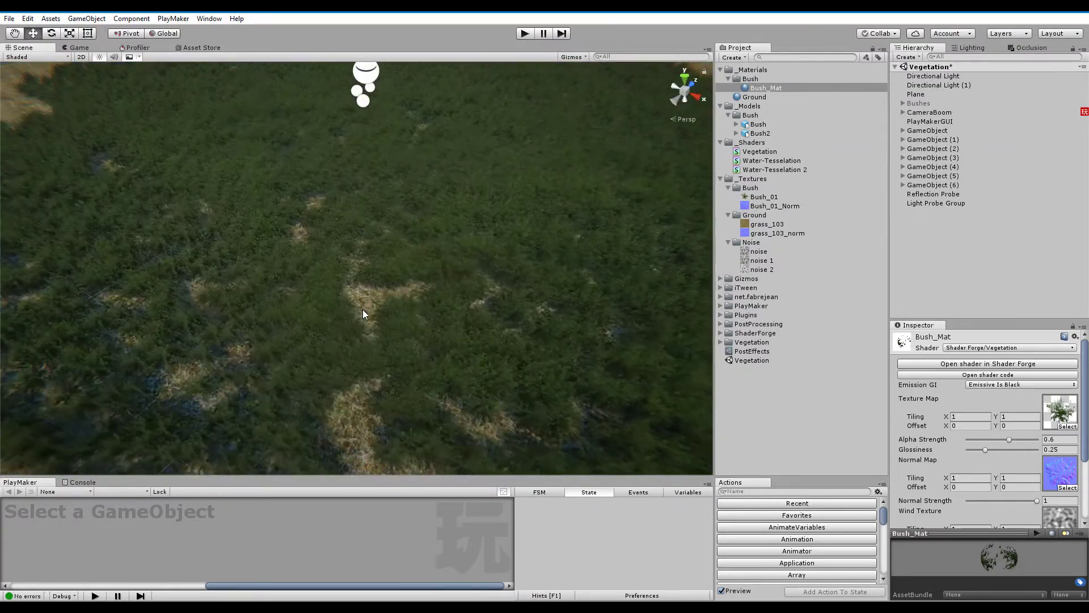
right_drag(362, 309, 474, 283)
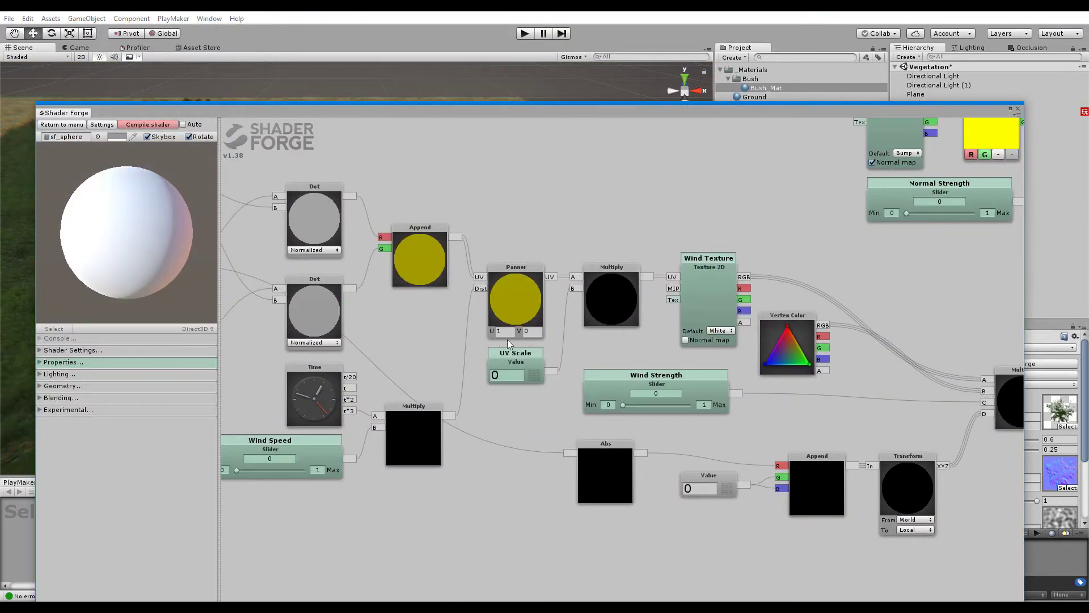
Set the Panner node's U speed to -1, compile the shader, and close Shader Forge to check the bushes in the scene.
middle_drag(282, 246, 281, 246)
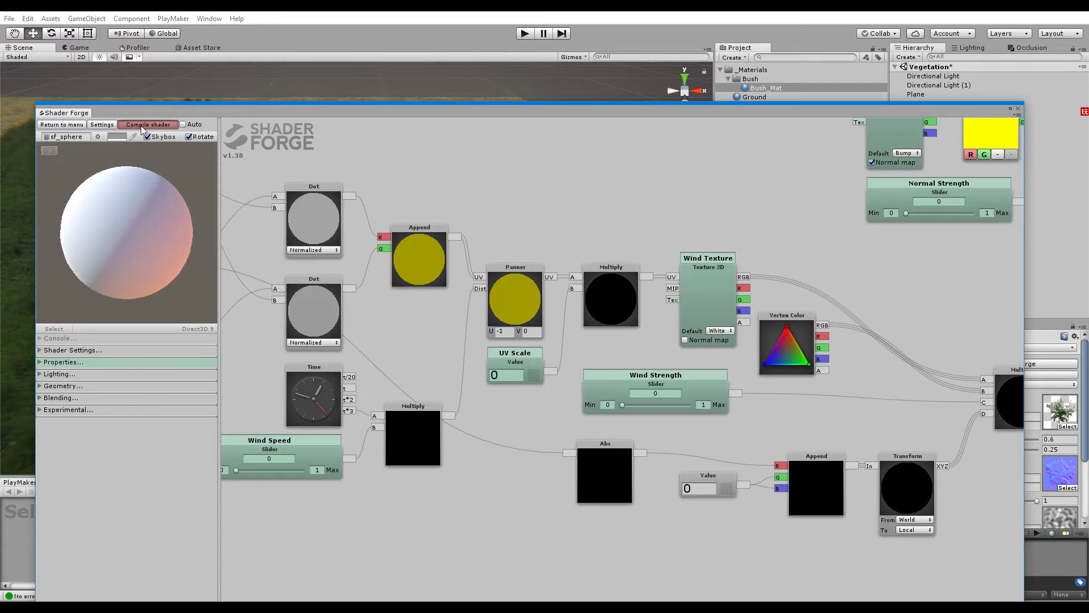
drag(479, 114, 326, 419)
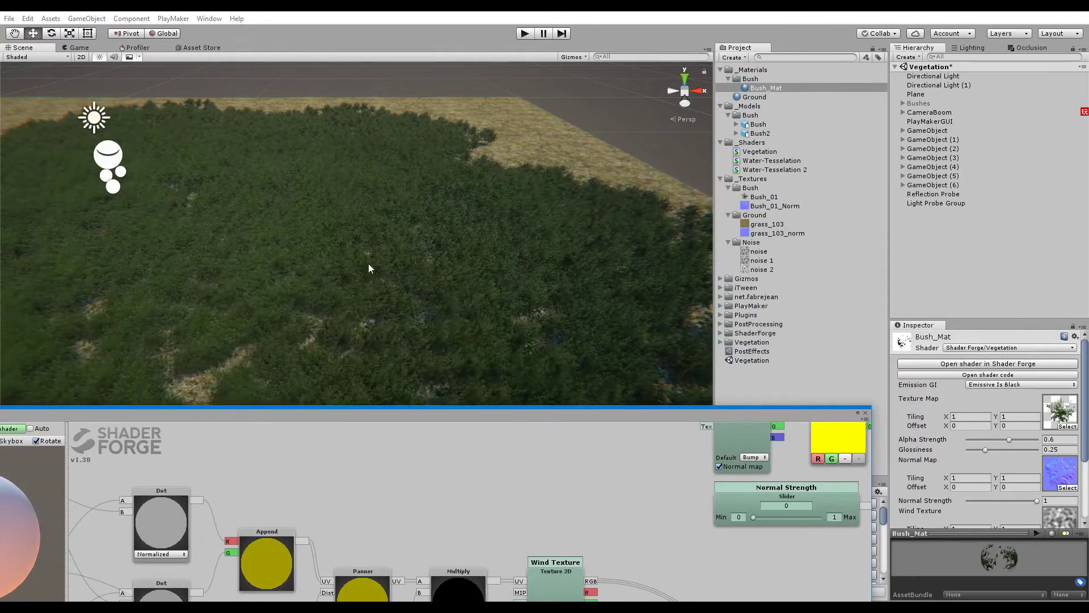
alt+drag(368, 266, 339, 285)
click(865, 413)
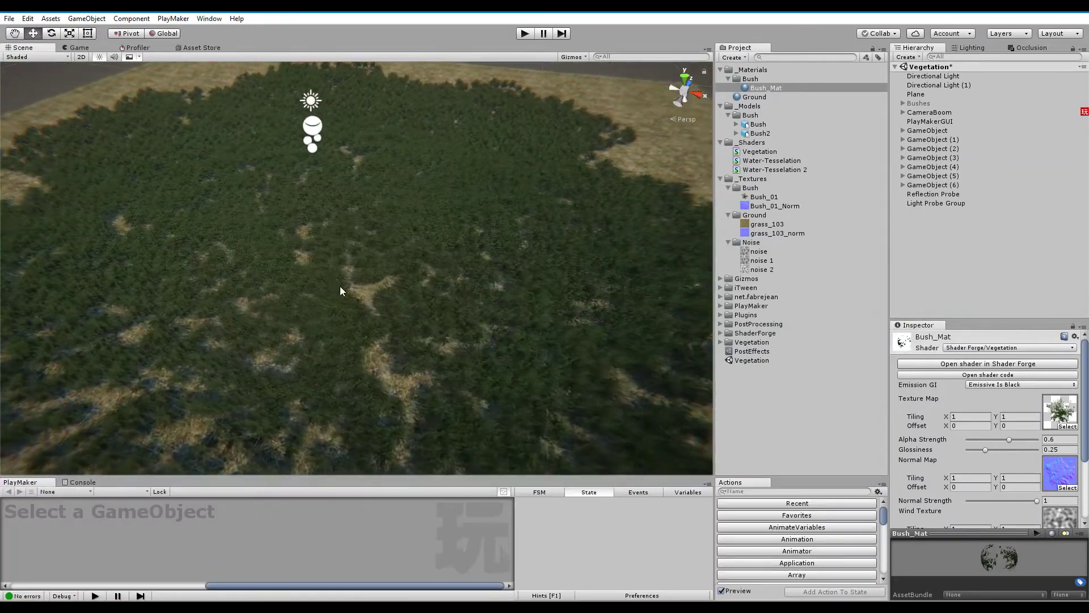
right_drag(341, 286, 357, 308)
Set Bush_Mat's Wind Speed and Wind Strength to 0.1 and UV Scale to 1, and examine the bushes from several angles.
scroll(945, 438, down, 3)
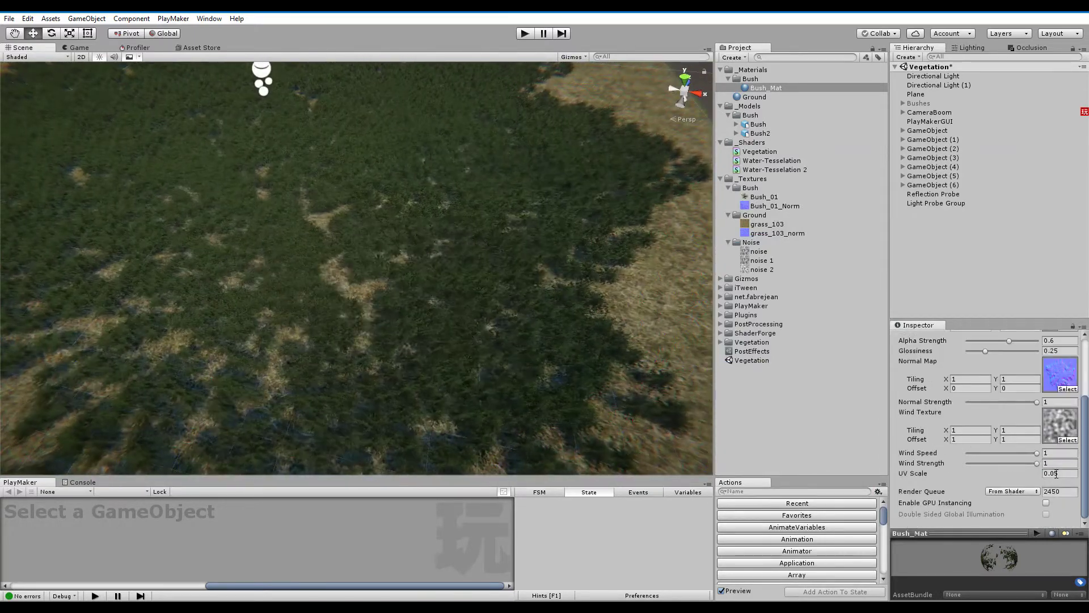
click(1056, 452)
text(0.1)
click(1055, 463)
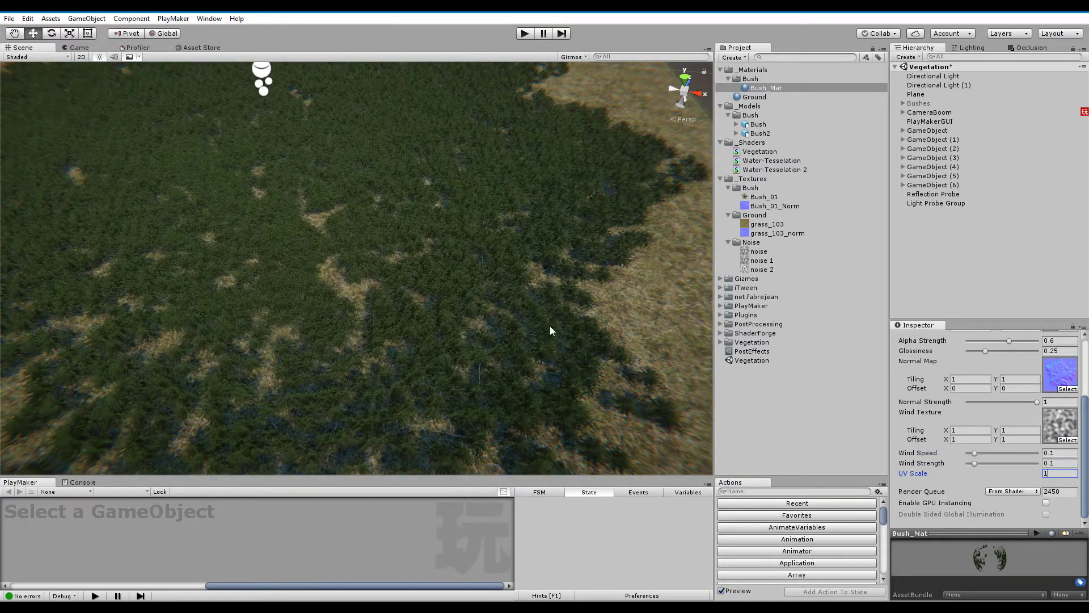
right_drag(551, 332, 512, 311)
scroll(513, 310, up, 10)
scroll(512, 311, down, 9)
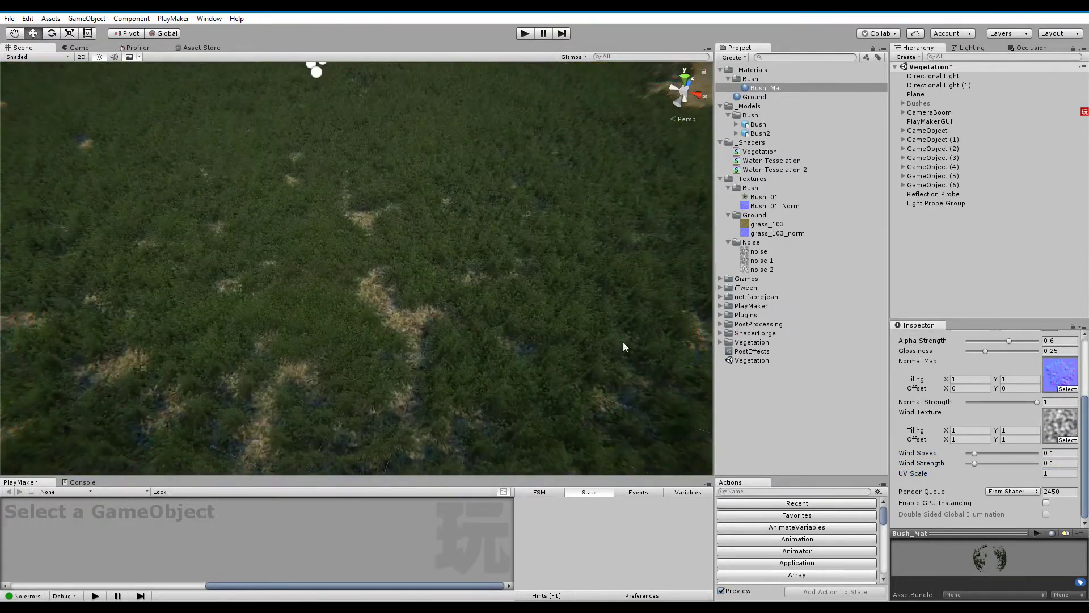
right_drag(410, 267, 428, 357)
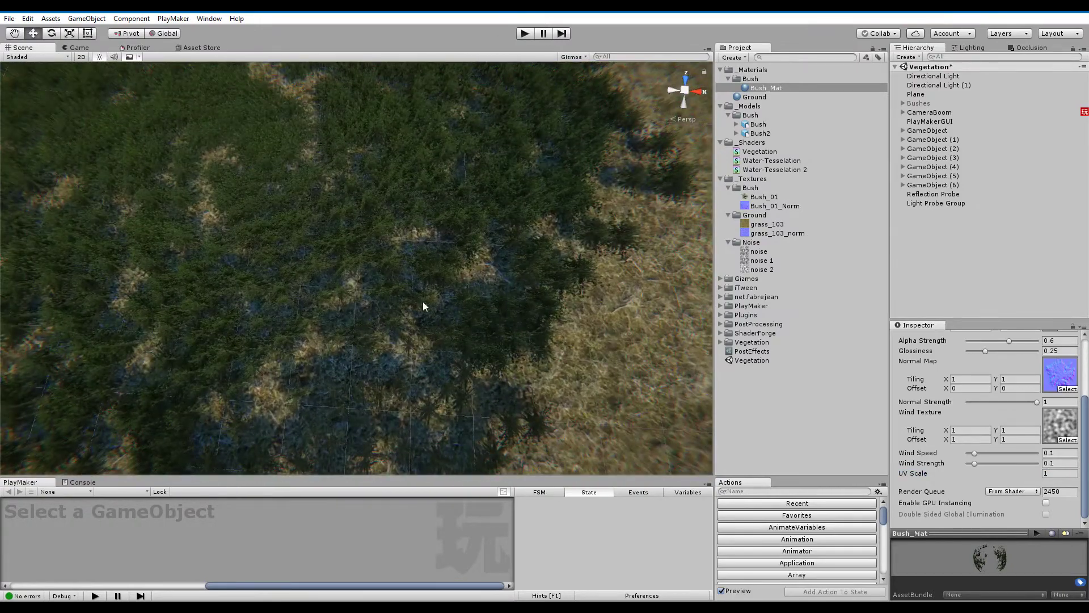
right_drag(455, 306, 440, 221)
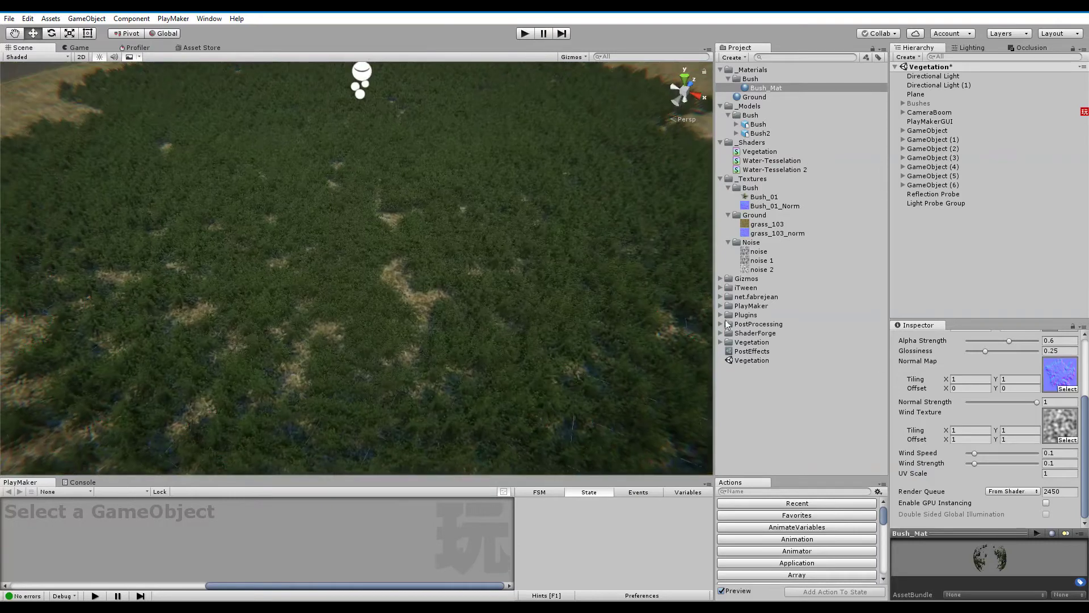
Set Bush_Mat's UV Scale to 0.5 and check the wind movement across the whole bush field.
mouse_move(975, 463)
mouse_down()
mouse_move(1031, 460)
mouse_move(968, 461)
mouse_up()
key(s)
right_drag(409, 300, 403, 273)
key(s)
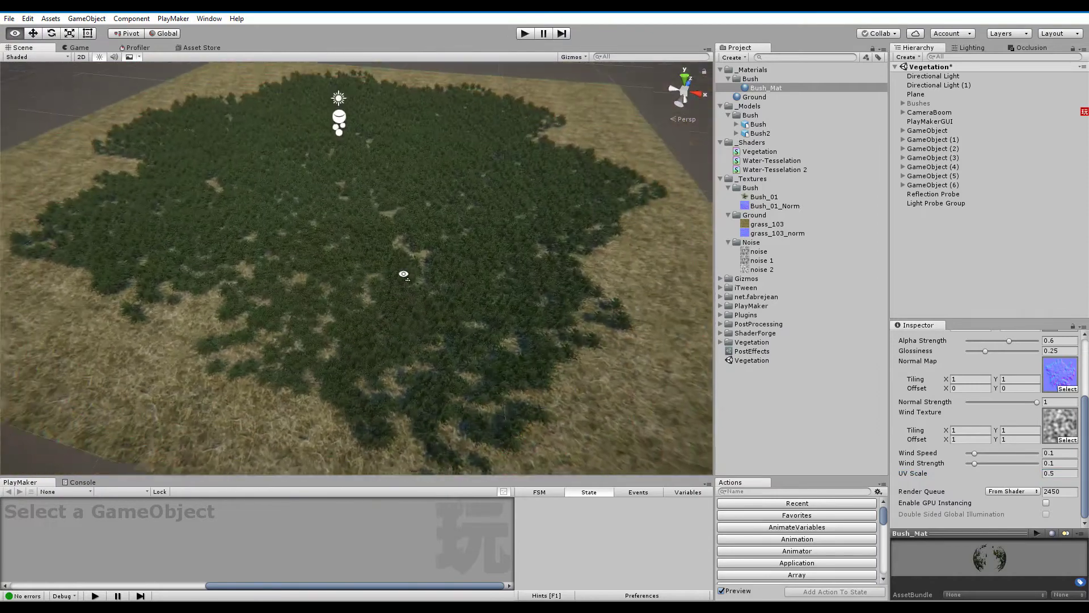
alt+drag(403, 274, 411, 281)
Open Bush_Mat's shader in Shader Forge and review the Panner, Time and Wind Speed nodes.
scroll(943, 417, up, 3)
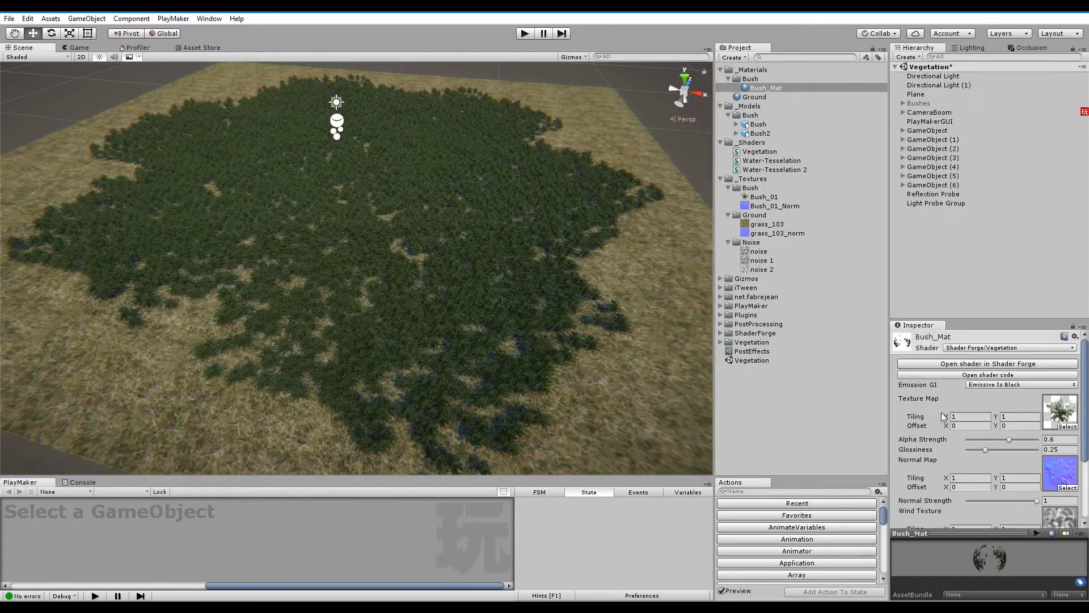
click(969, 365)
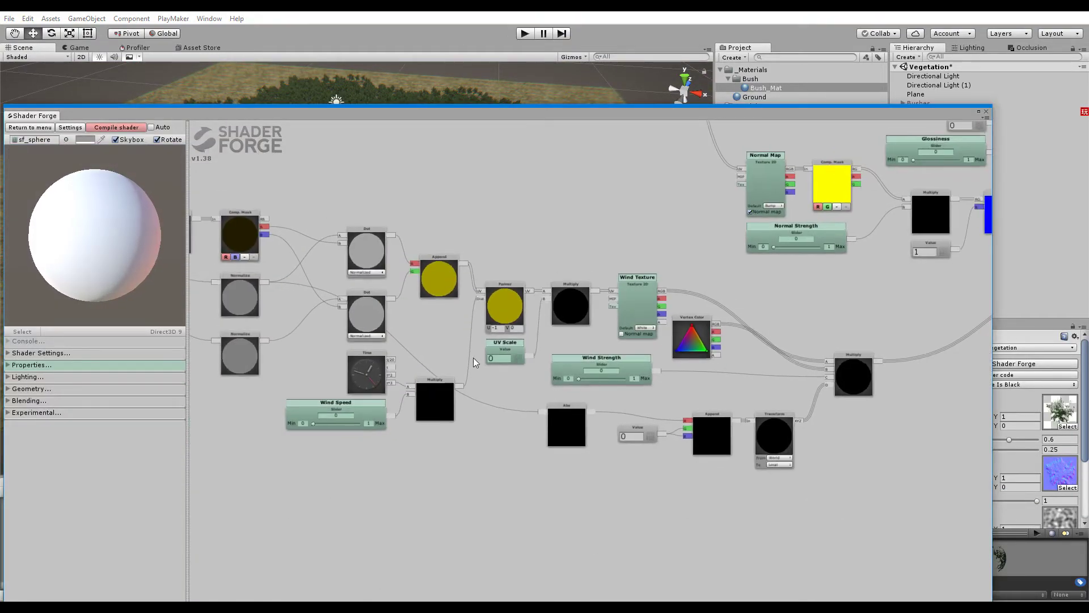
drag(446, 345, 641, 344)
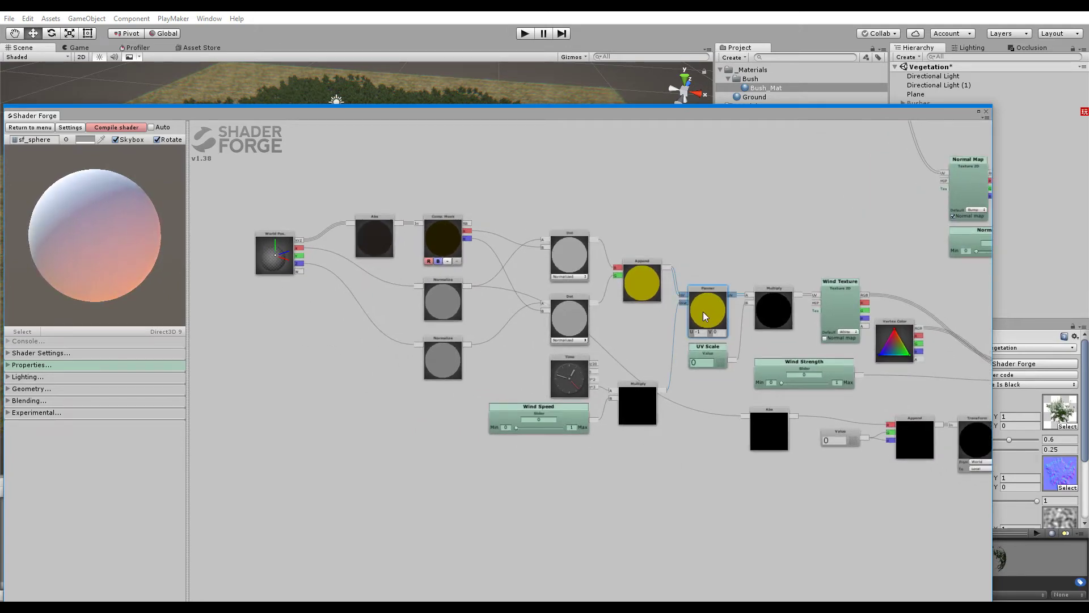
scroll(595, 390, up, 3)
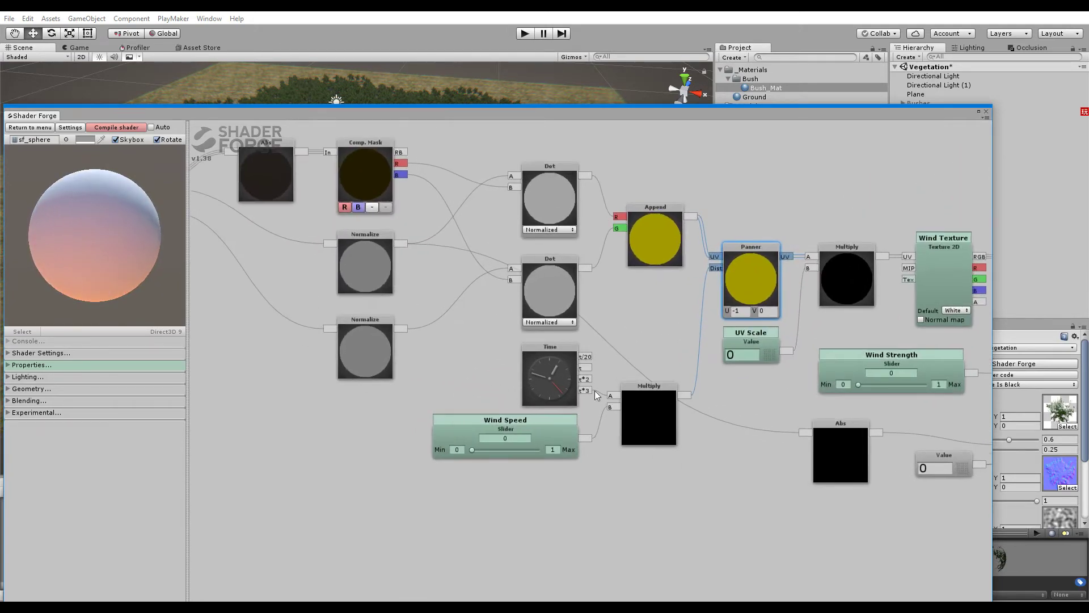
click(553, 442)
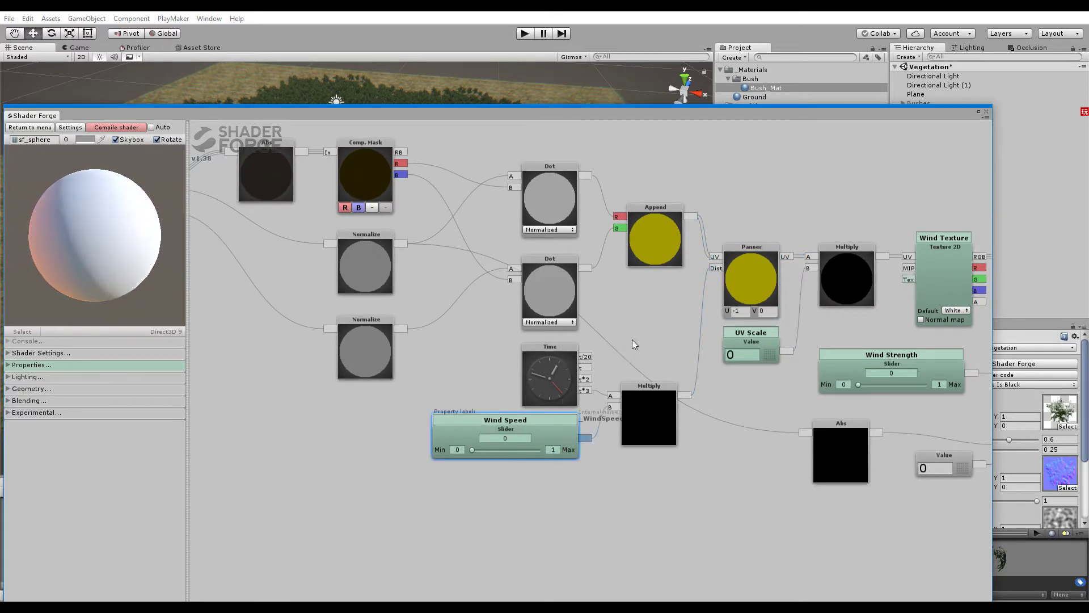
drag(632, 339, 541, 379)
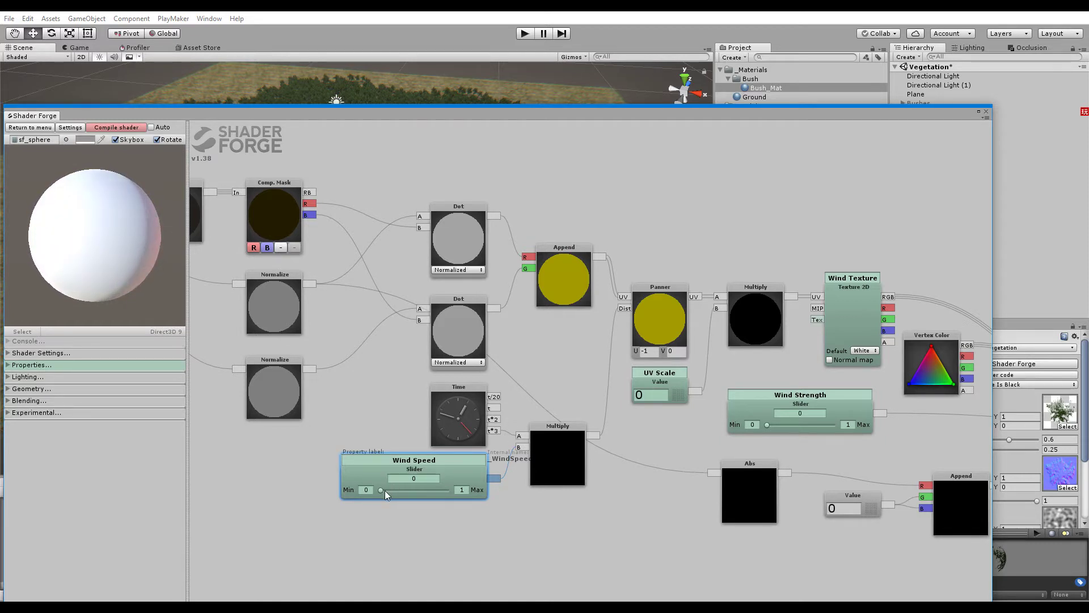
Try a Wind Speed slider value of about 0.56 in the node graph and return it to 0.
drag(379, 490, 417, 489)
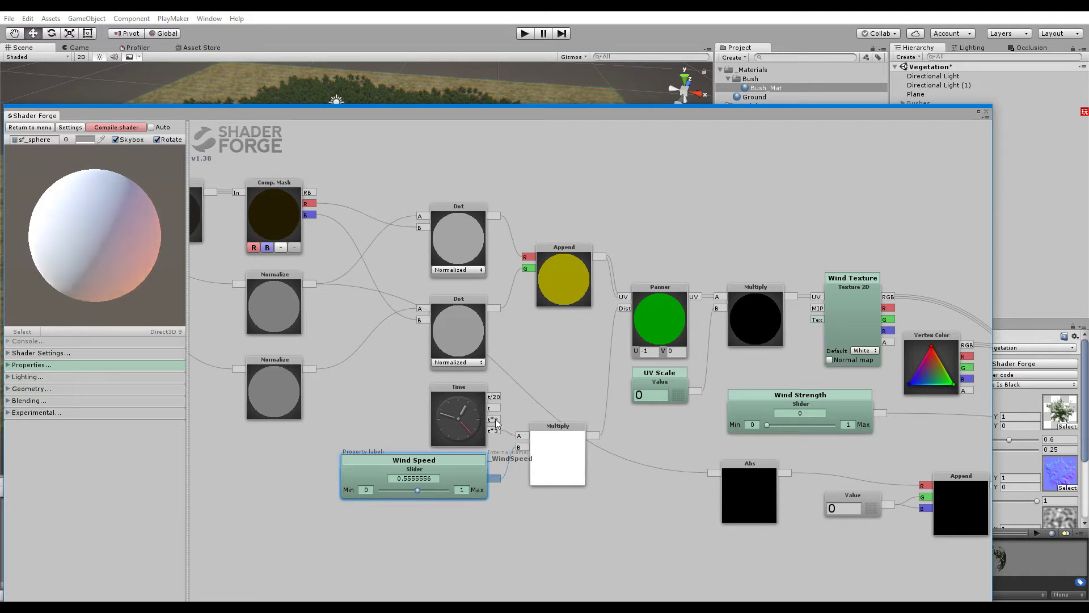
click(437, 417)
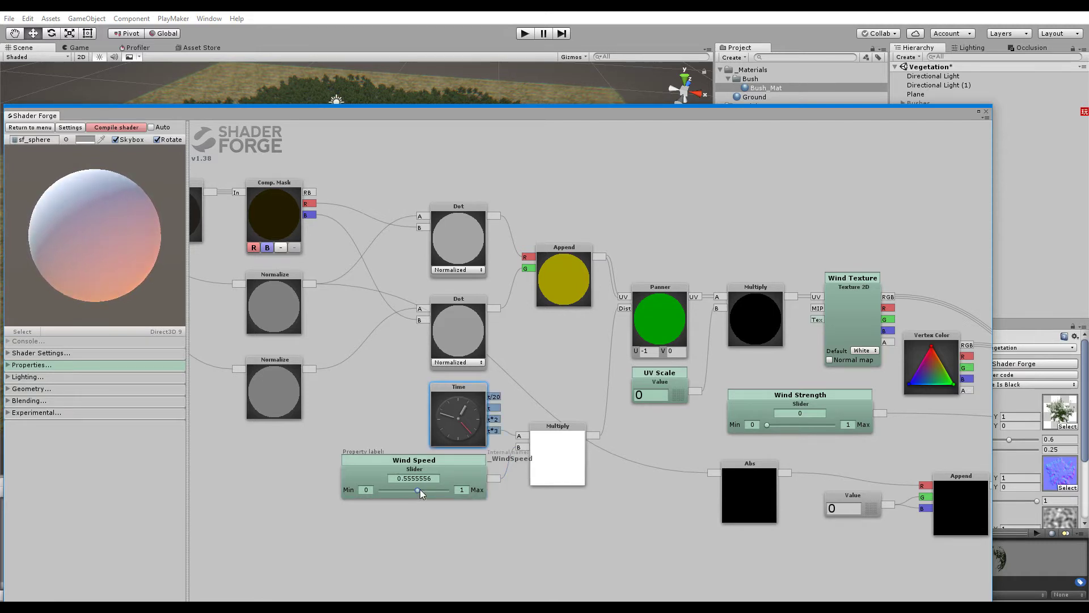
drag(420, 488, 379, 490)
Review how the World Position, Normalize and Dot nodes connect toward the Append node.
drag(392, 373, 622, 387)
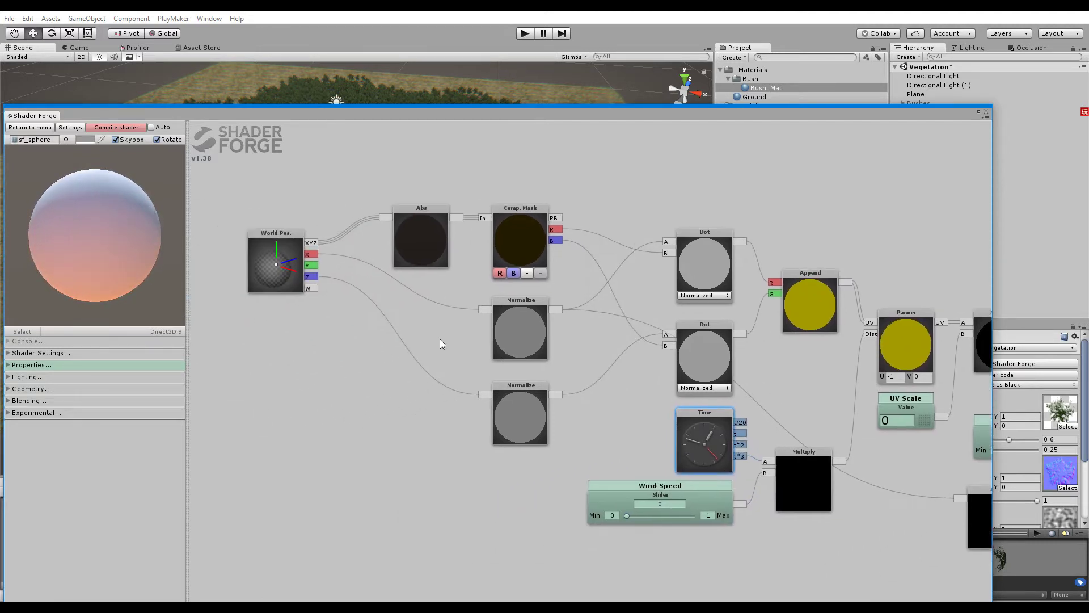
middle_drag(440, 339, 437, 365)
click(495, 363)
click(513, 457)
click(691, 379)
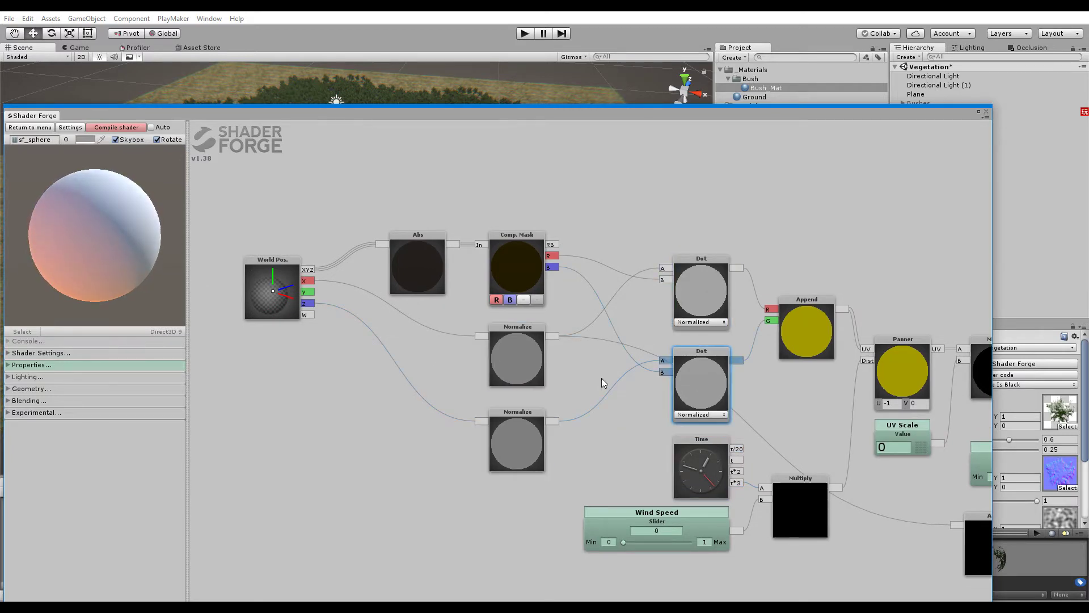
middle_drag(605, 306, 490, 277)
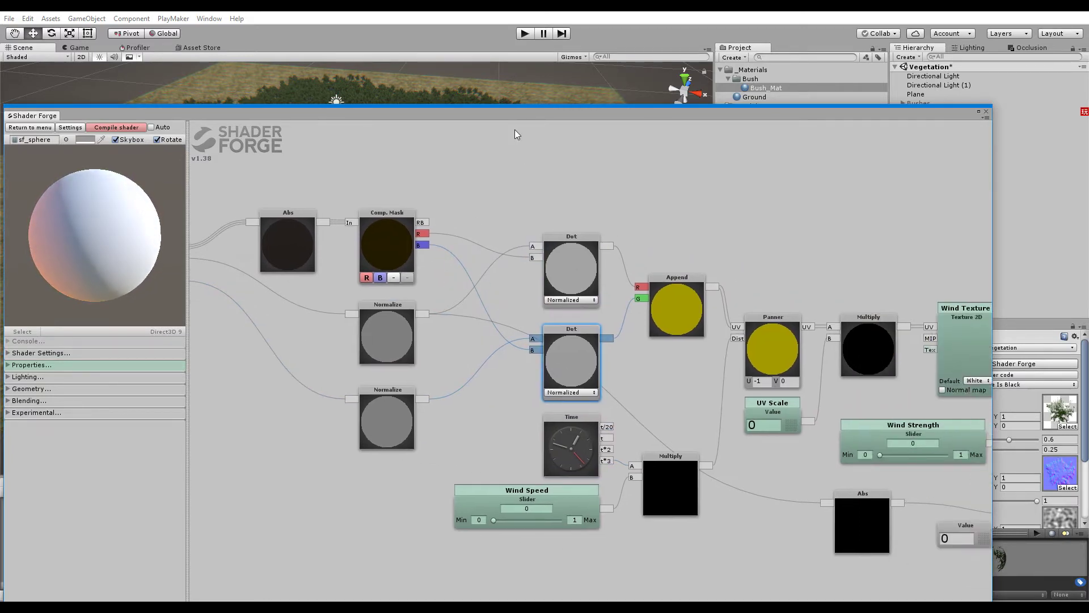
Compare the bush field in the scene with the node chain from World Position through to the final Multiply.
drag(513, 115, 495, 388)
right_drag(416, 295, 450, 290)
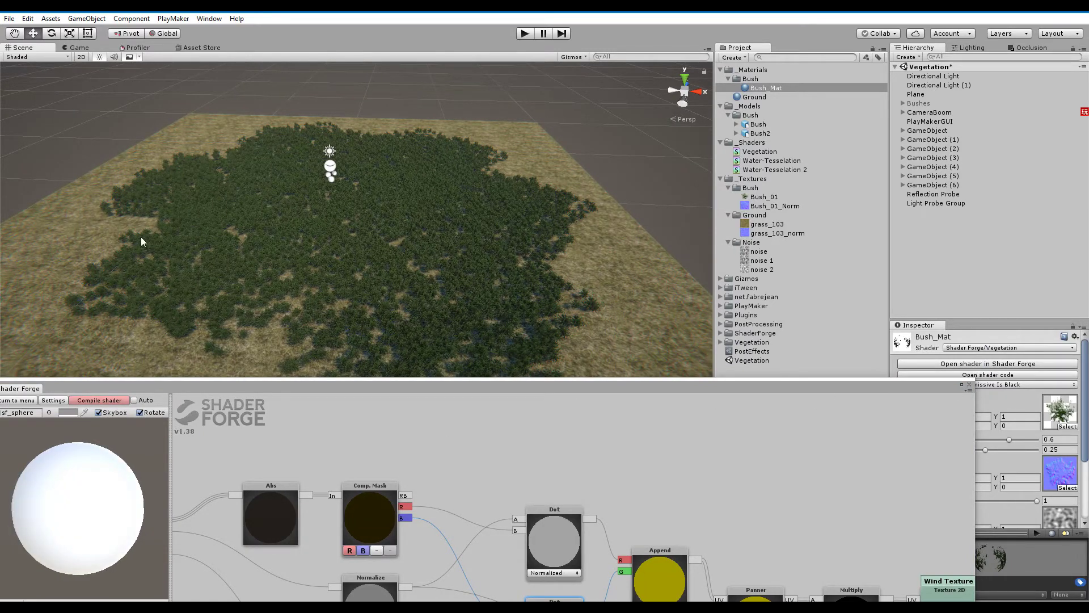
drag(448, 387, 463, 237)
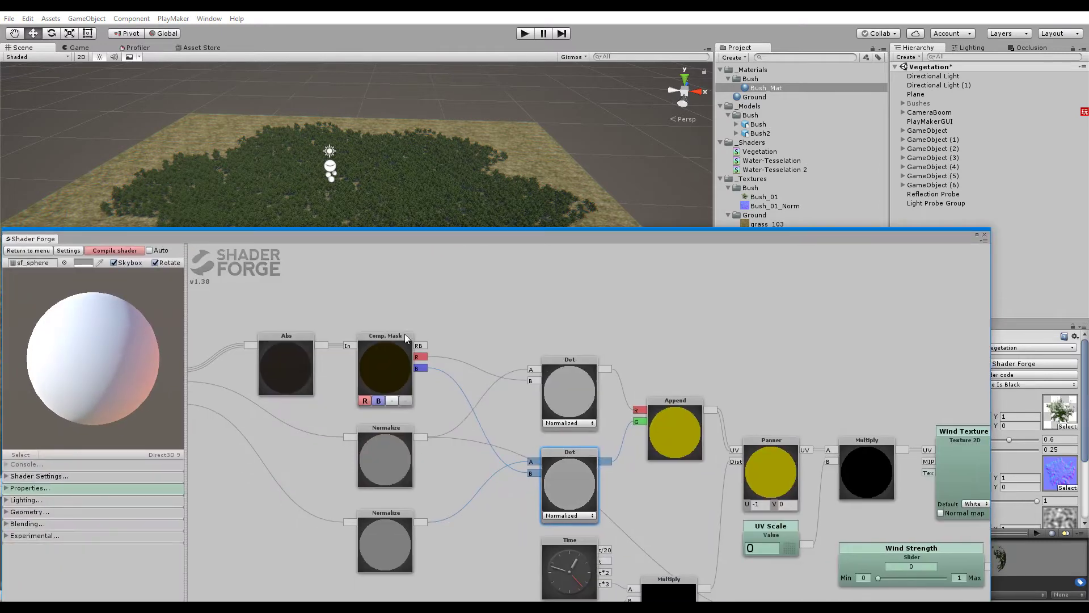
middle_drag(482, 378, 570, 356)
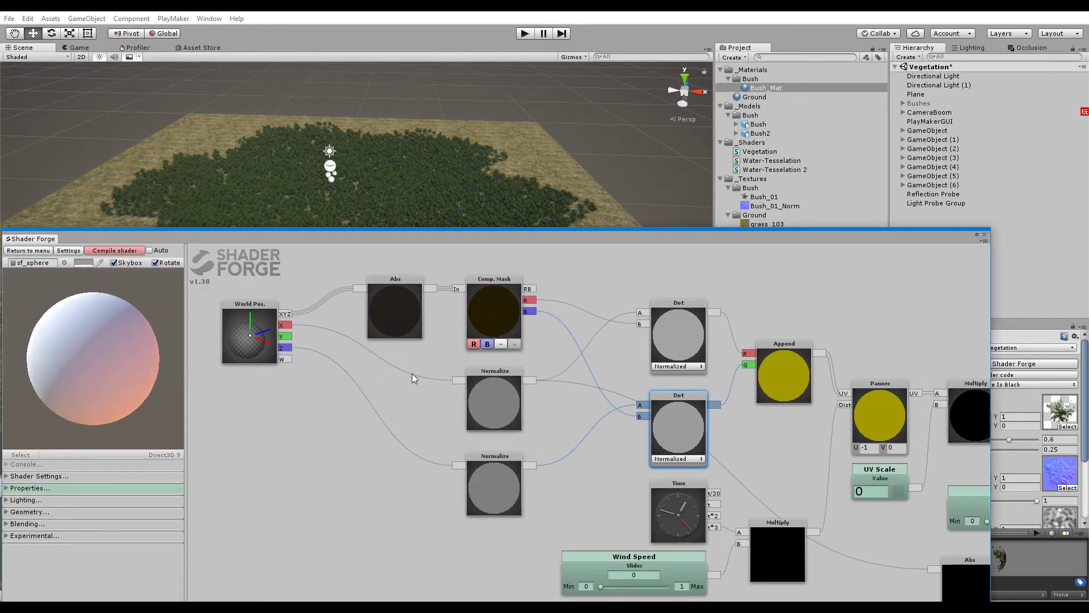
middle_drag(808, 298, 555, 297)
middle_drag(827, 380, 630, 298)
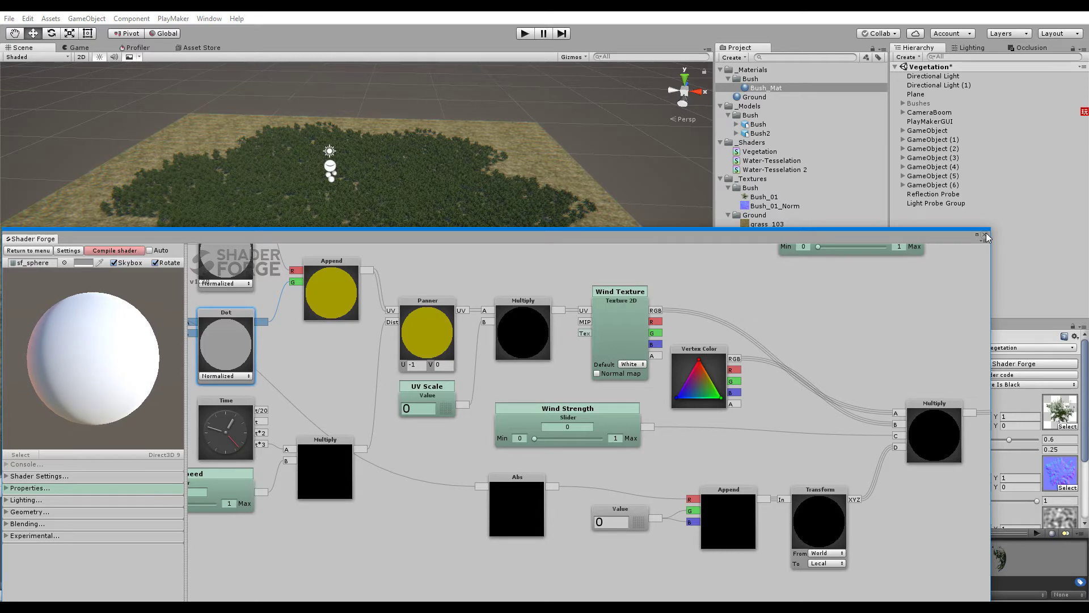
Close Shader Forge and set Bush_Mat's UV Scale to 0.05 and its Wind Speed and Wind Strength to 1.
scroll(960, 441, down, 3)
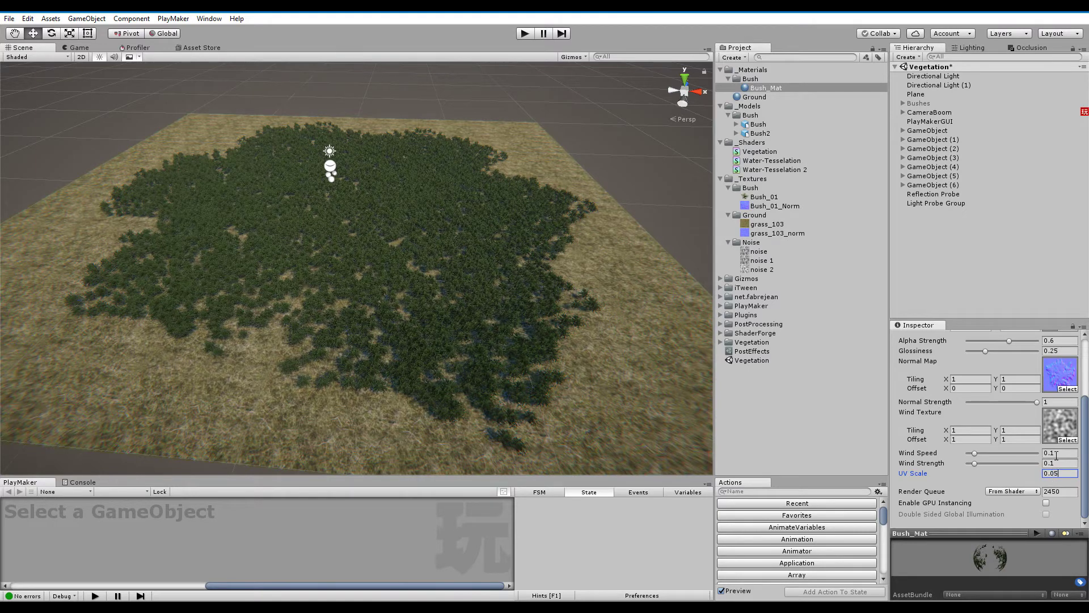
drag(1057, 462, 1021, 465)
text(1)
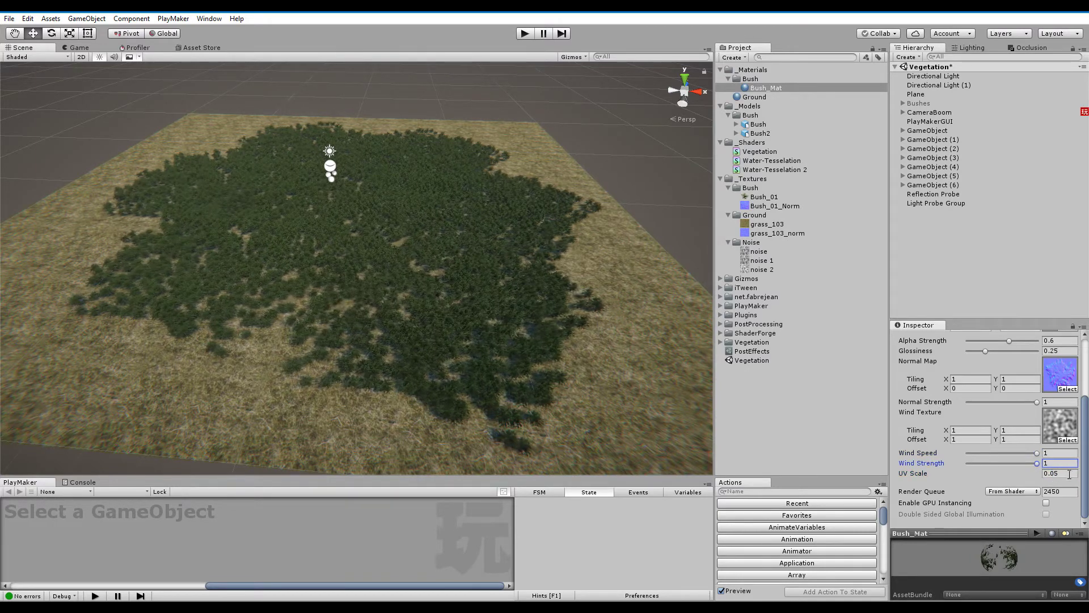
Set Bush_Mat's UV Scale to 0.025 and check the wind movement close to the bushes.
click(1060, 474)
text(0.01)
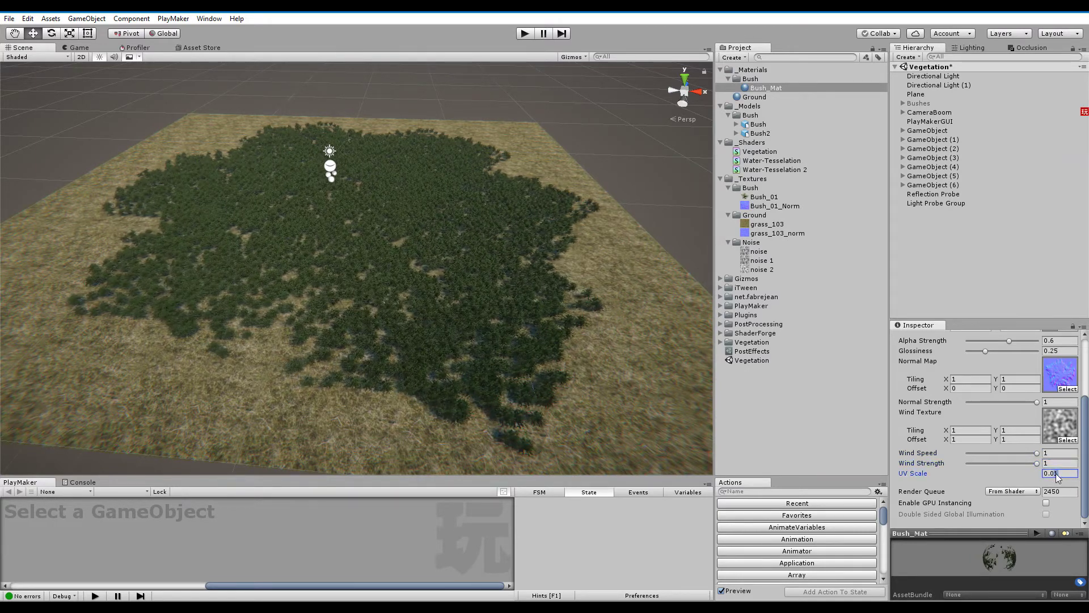
text(5)
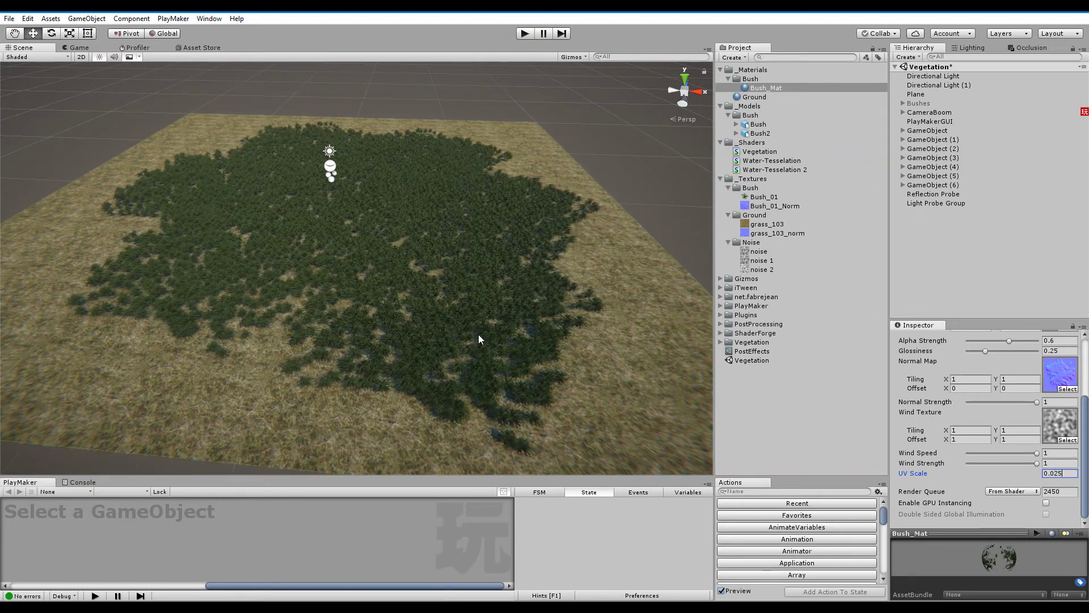
key(w)
right_drag(478, 339, 566, 318)
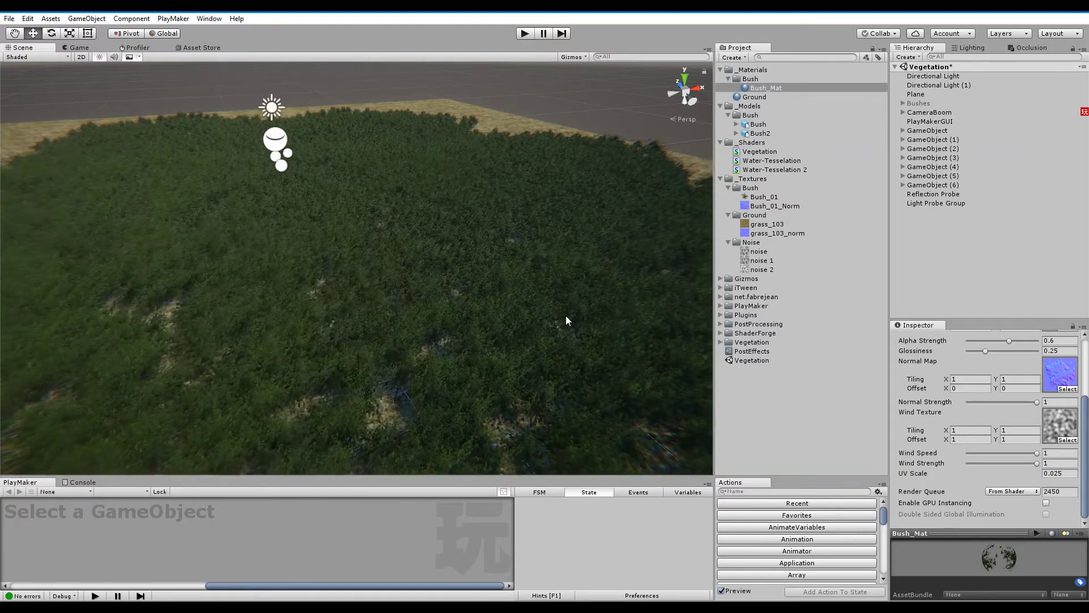
Set Bush_Mat's UV Scale to 0.1, deselect the material, and examine the bushes' wind movement from several angles.
click(1059, 474)
key(BackSpace)
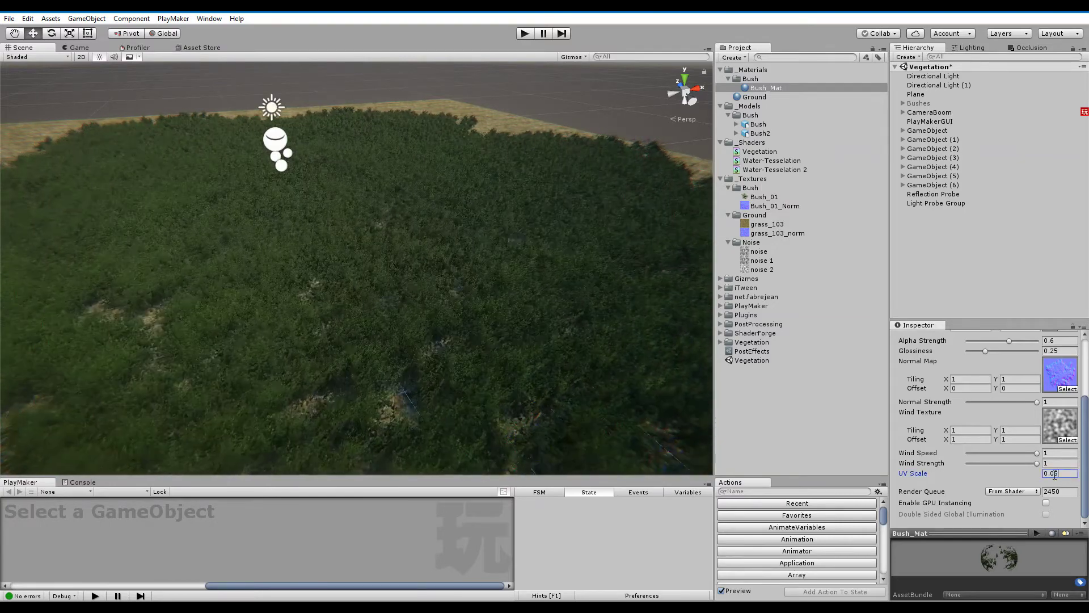
key(BackSpace)
key(BackSpace)
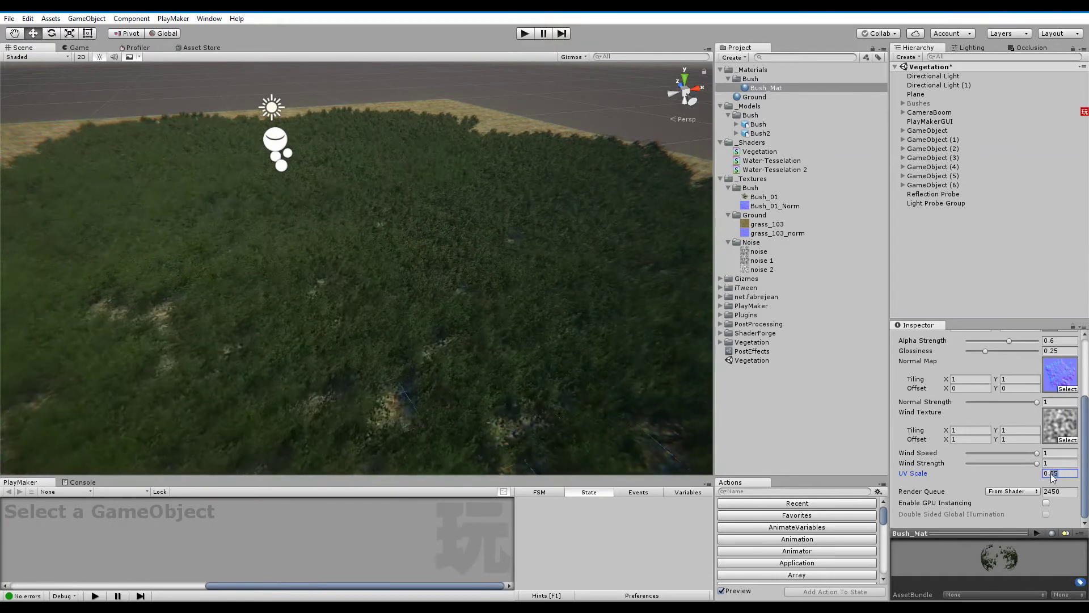
text(1)
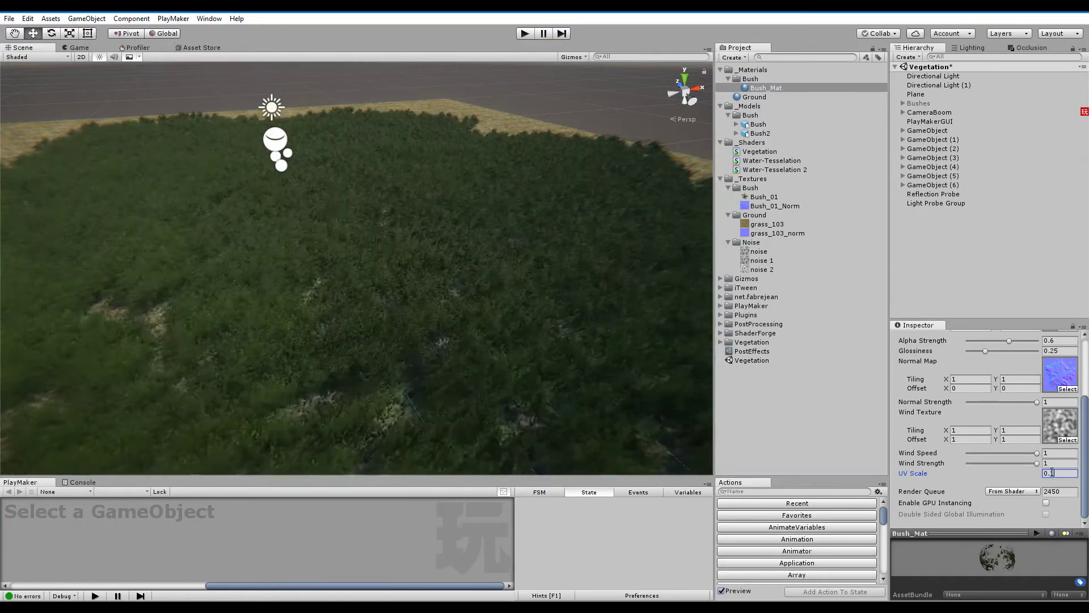
click(937, 294)
right_drag(350, 280, 290, 292)
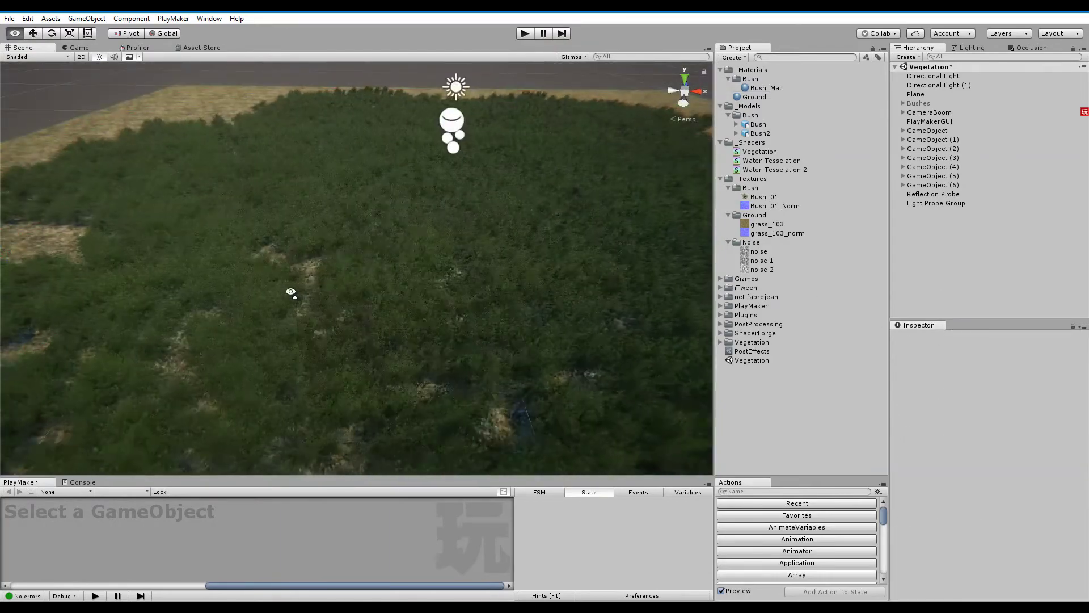
alt+drag(290, 292, 343, 291)
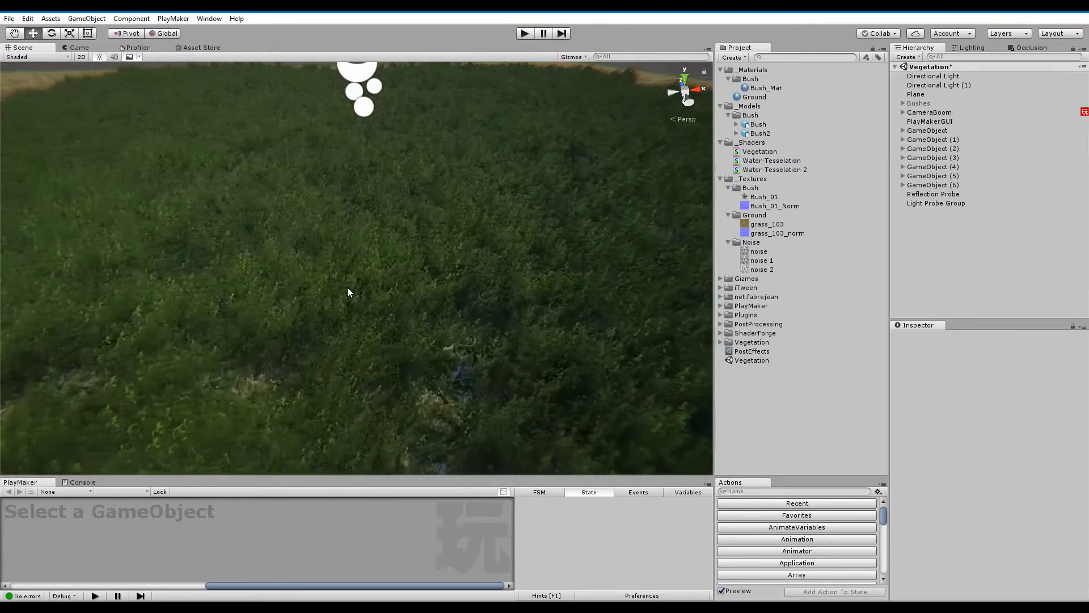
alt+drag(467, 283, 427, 309)
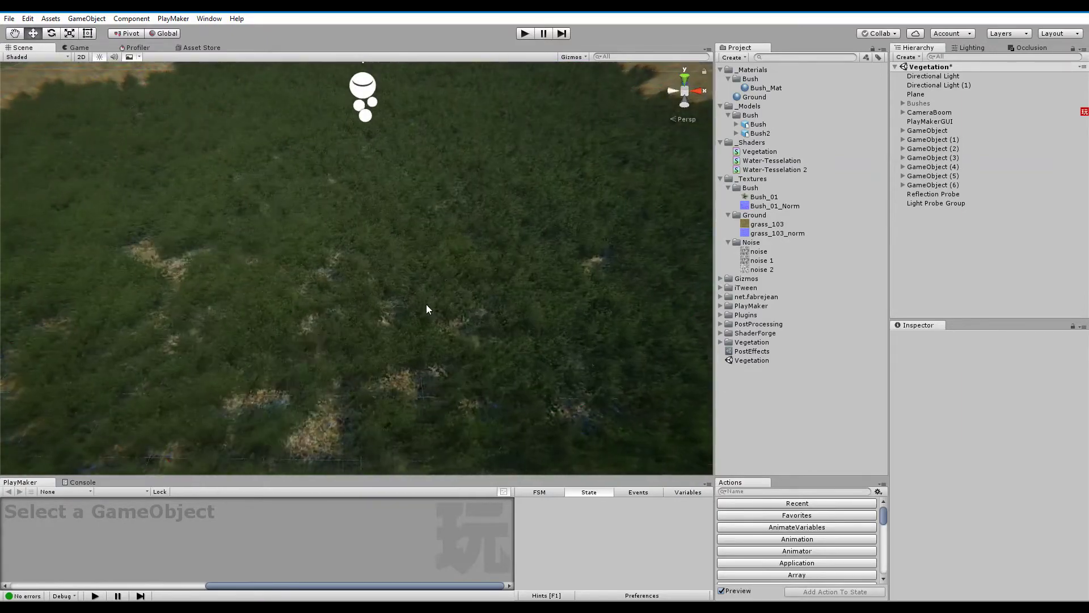